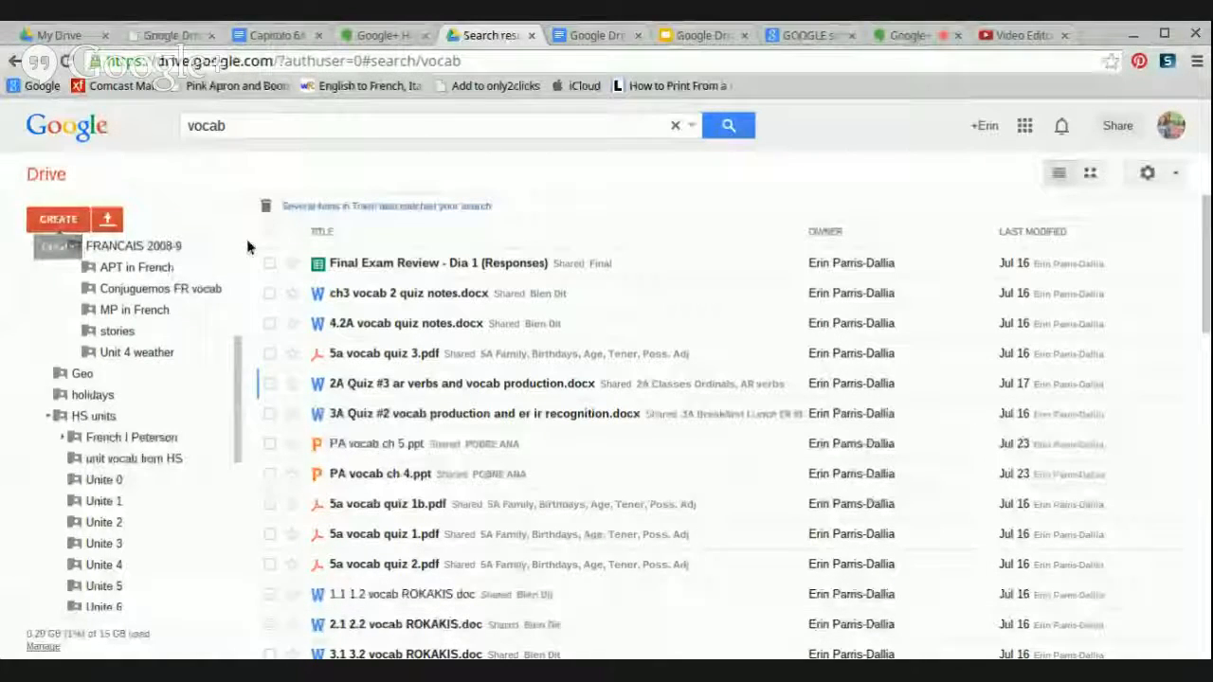
- Collapse FRANCAIS 1 in the Drive folder tree and open the MiWLA folder
{"action": "scroll", "coordinate": [238, 248], "scroll_direction": "up", "scroll_amount": 3}
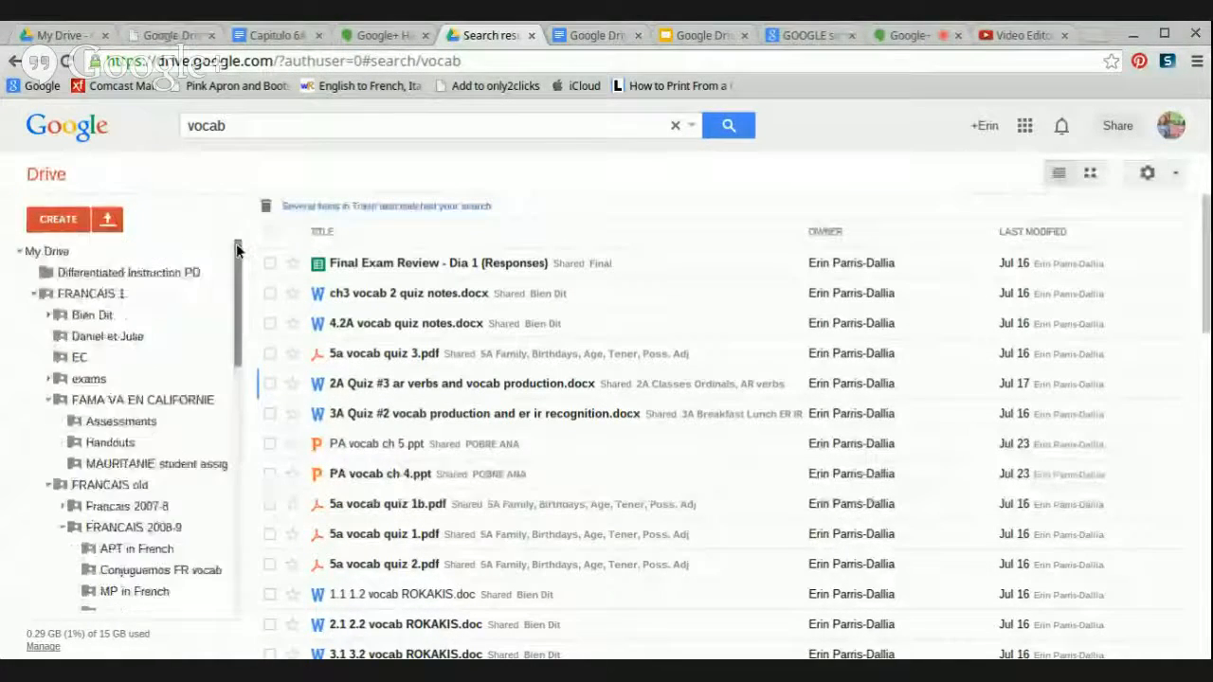
{"action": "left_click", "coordinate": [34, 295]}
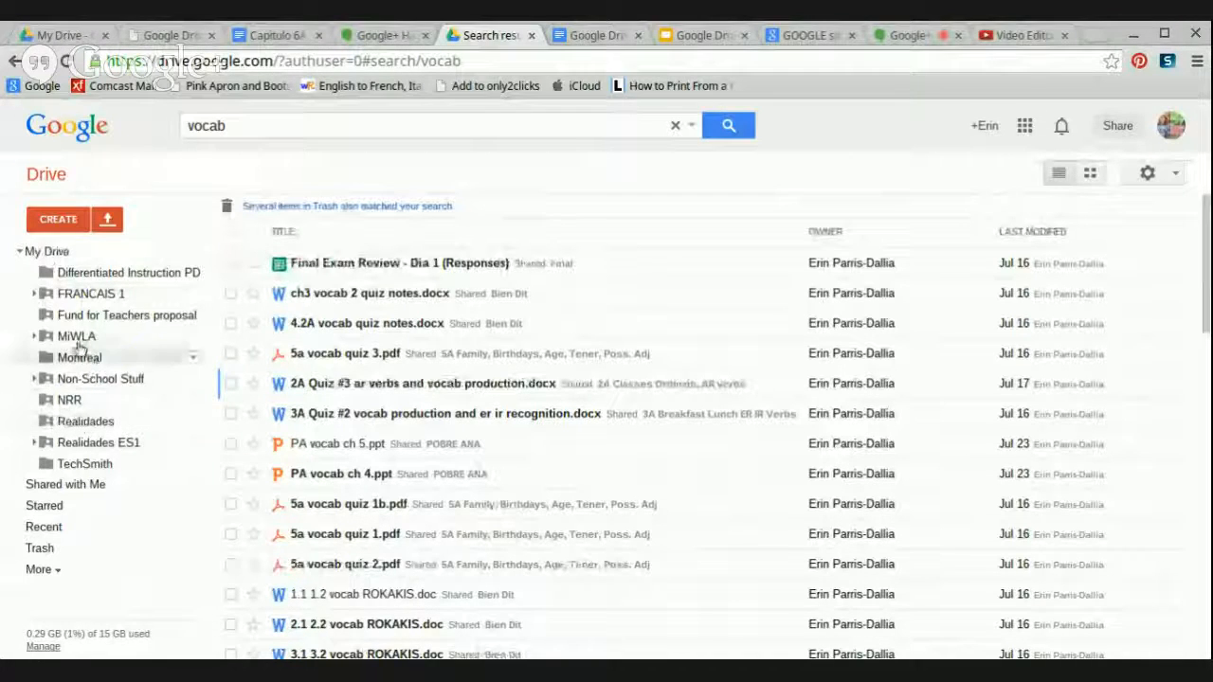
{"action": "left_click", "coordinate": [40, 337]}
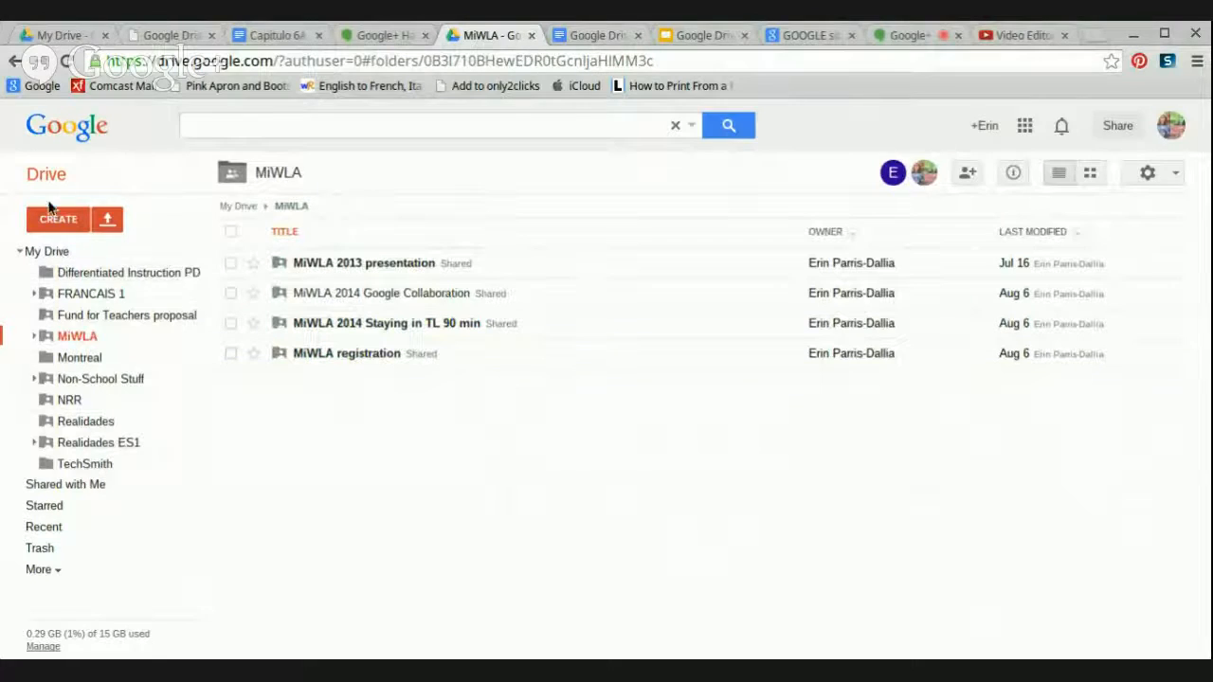
- Create a new Google document in MiWLA, keeping the folder's sharing permissions
{"action": "left_click", "coordinate": [53, 221]}
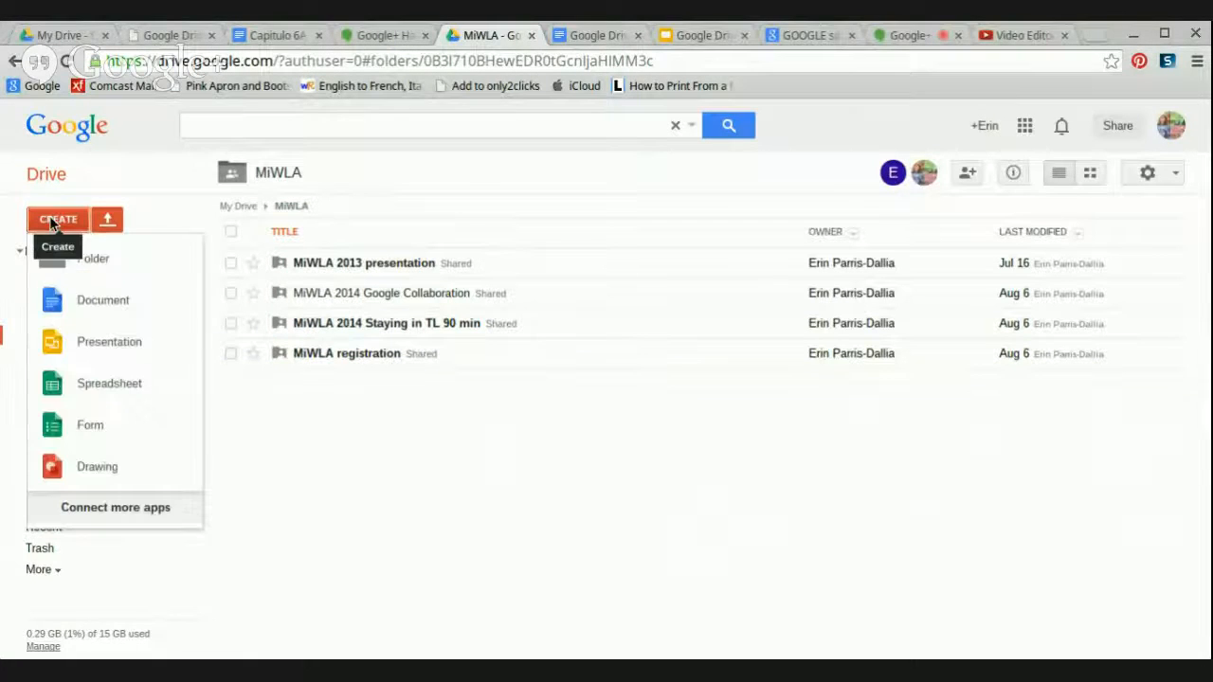
{"action": "left_click", "coordinate": [106, 300]}
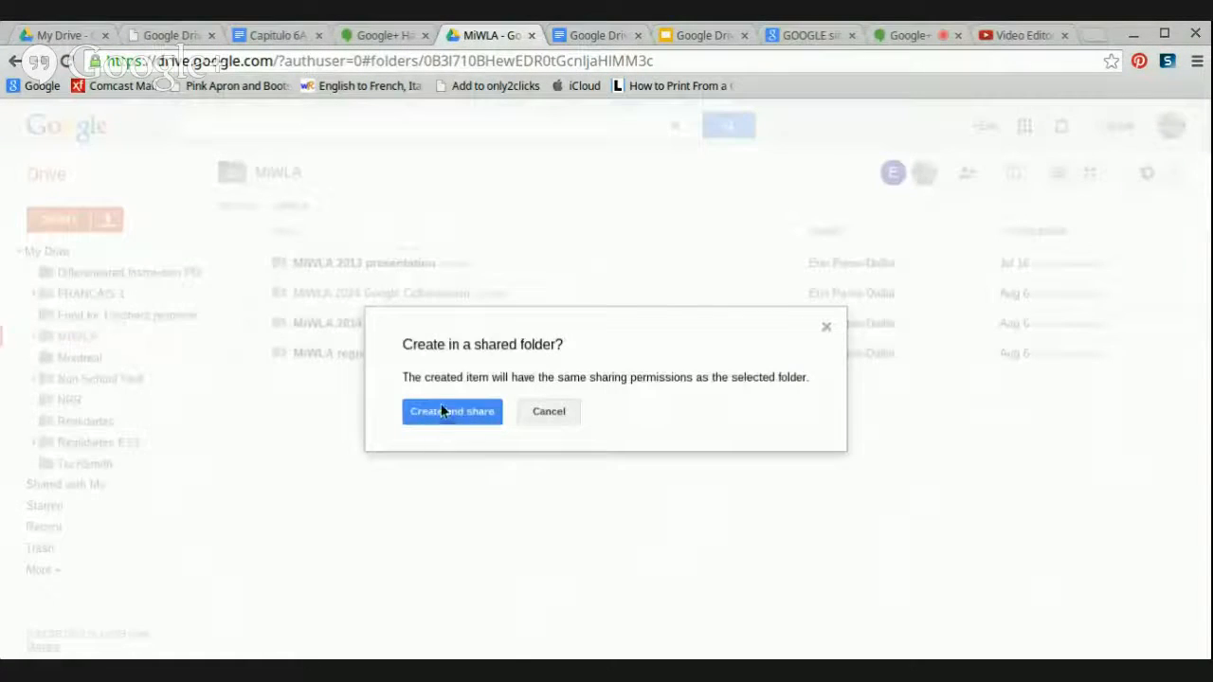
{"action": "left_click", "coordinate": [442, 411]}
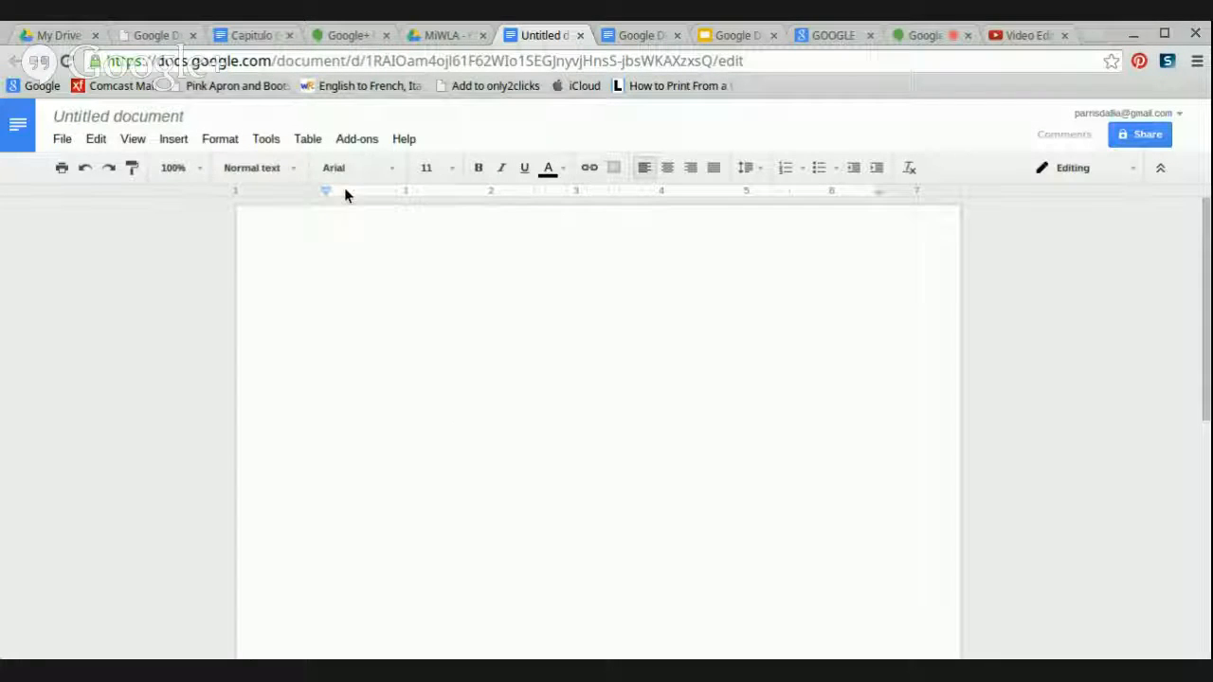
- Retitle the untitled document 'How to Co-Edit a Document in Google'
{"action": "left_click", "coordinate": [142, 116]}
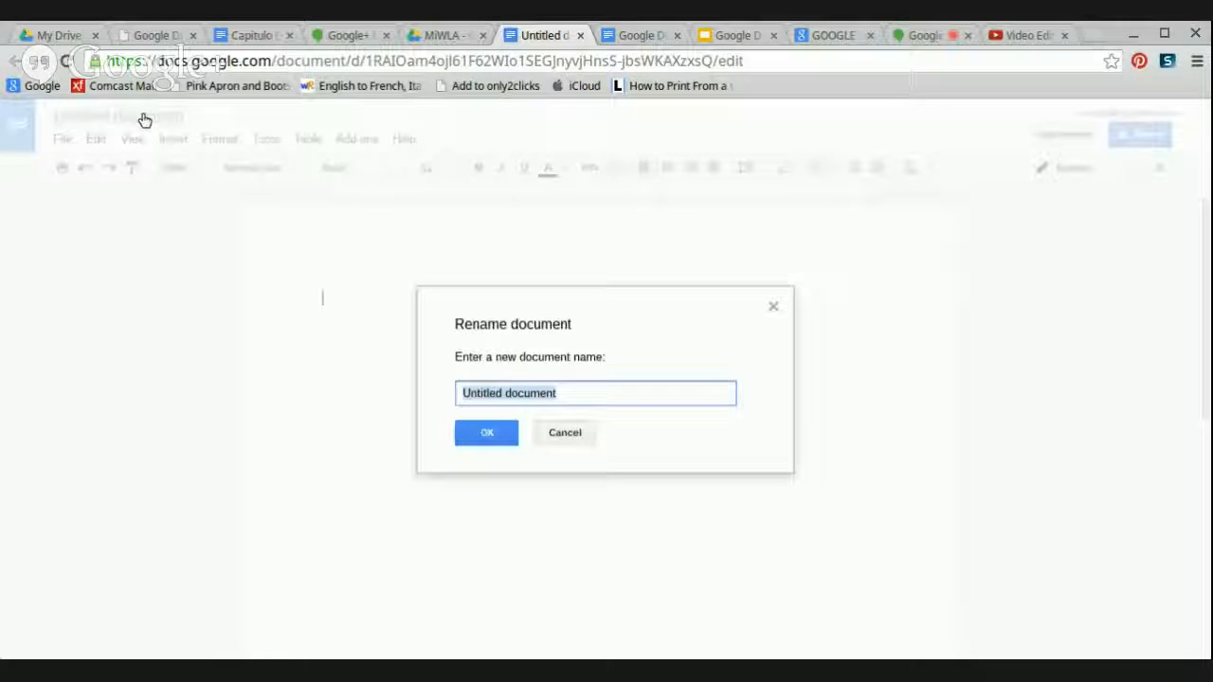
{"action": "key", "text": "BackSpace"}
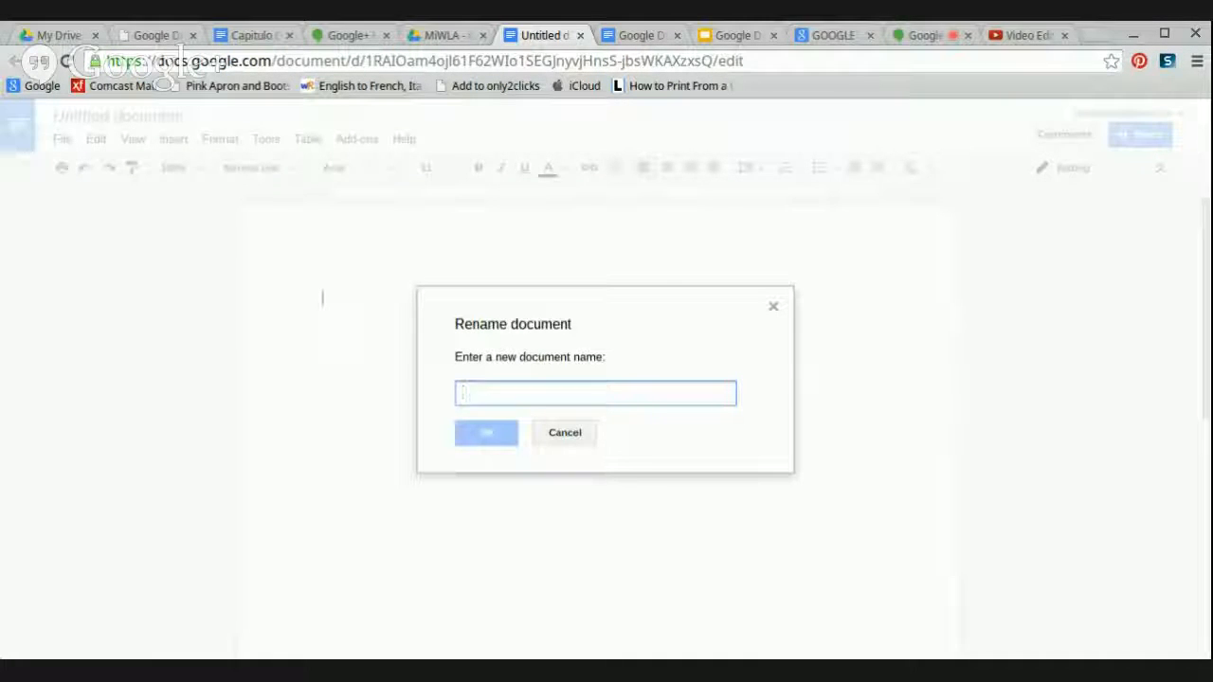
{"action": "type", "text": "How t"}
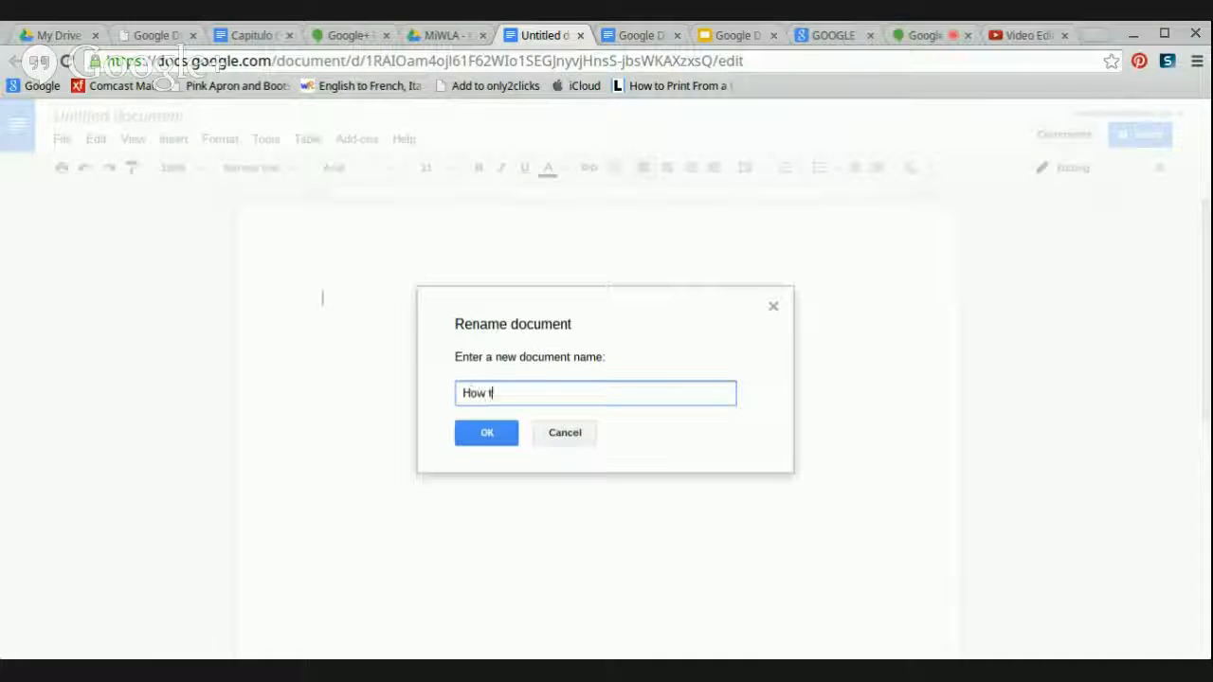
{"action": "type", "text": "o Co-Ed"}
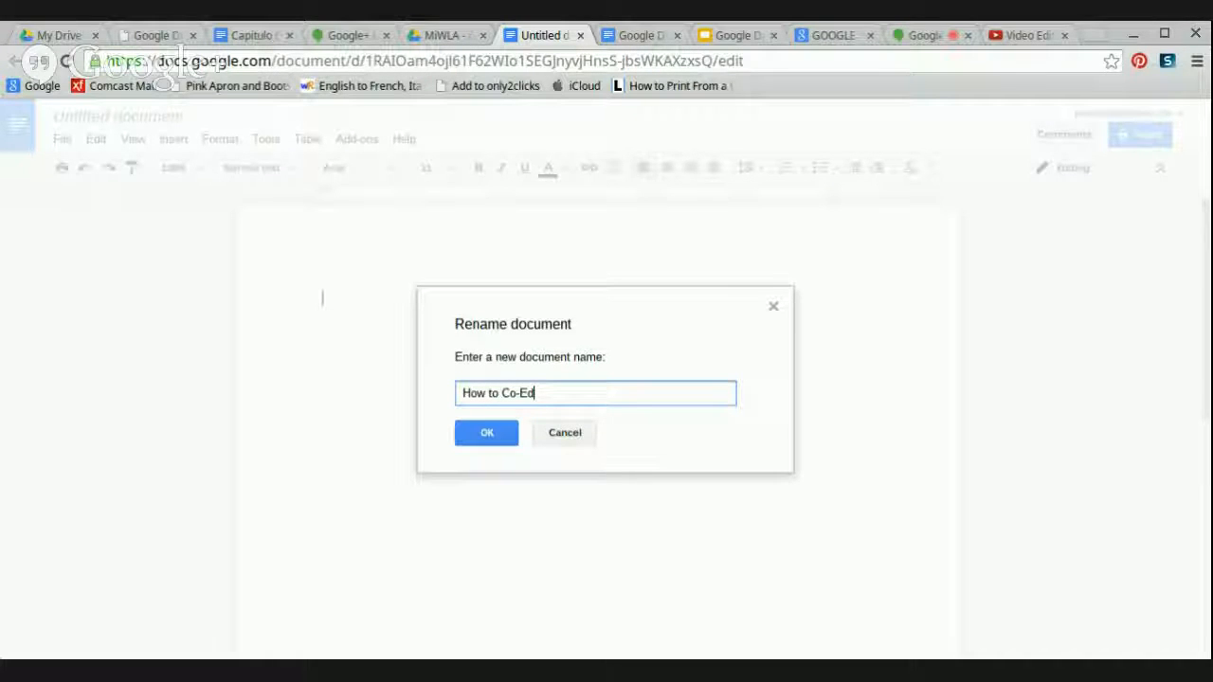
{"action": "type", "text": "it a "}
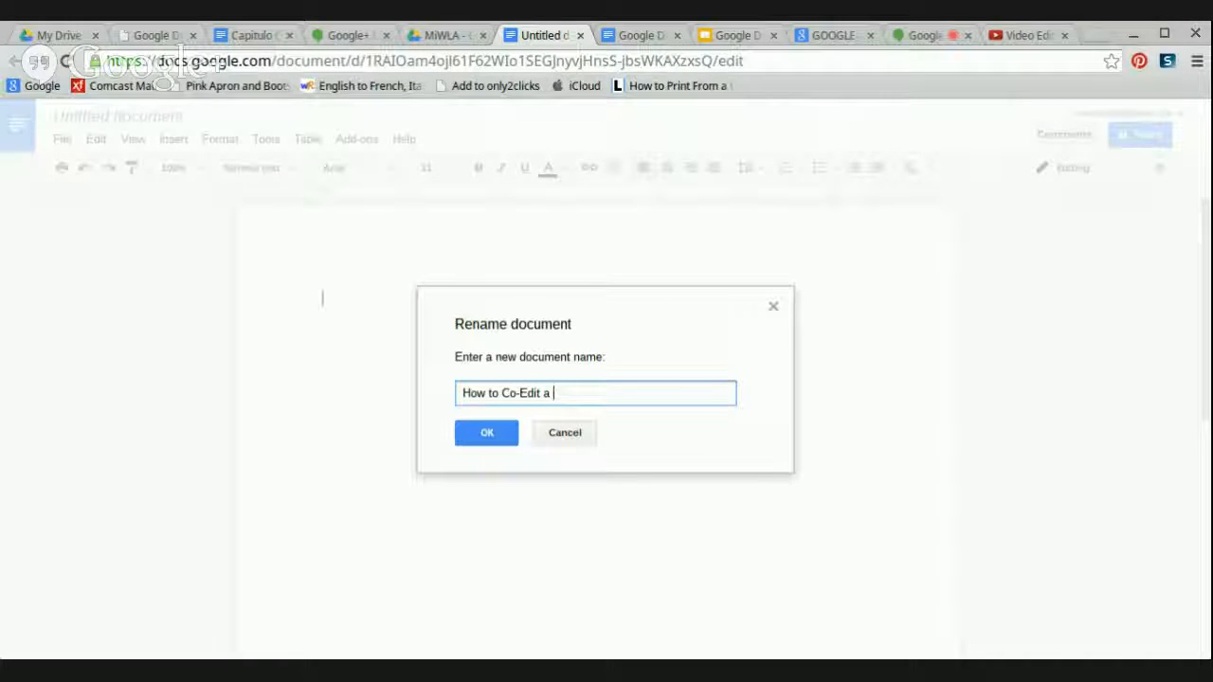
{"action": "type", "text": "GDocument in G"}
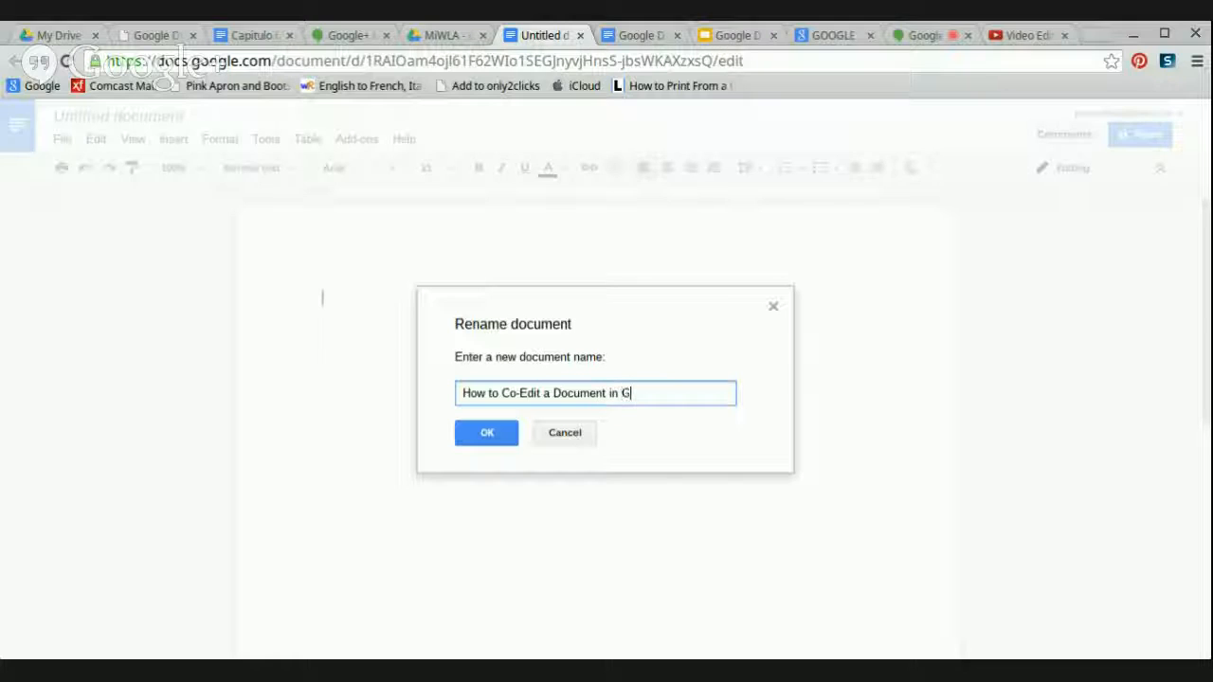
{"action": "type", "text": "oogle"}
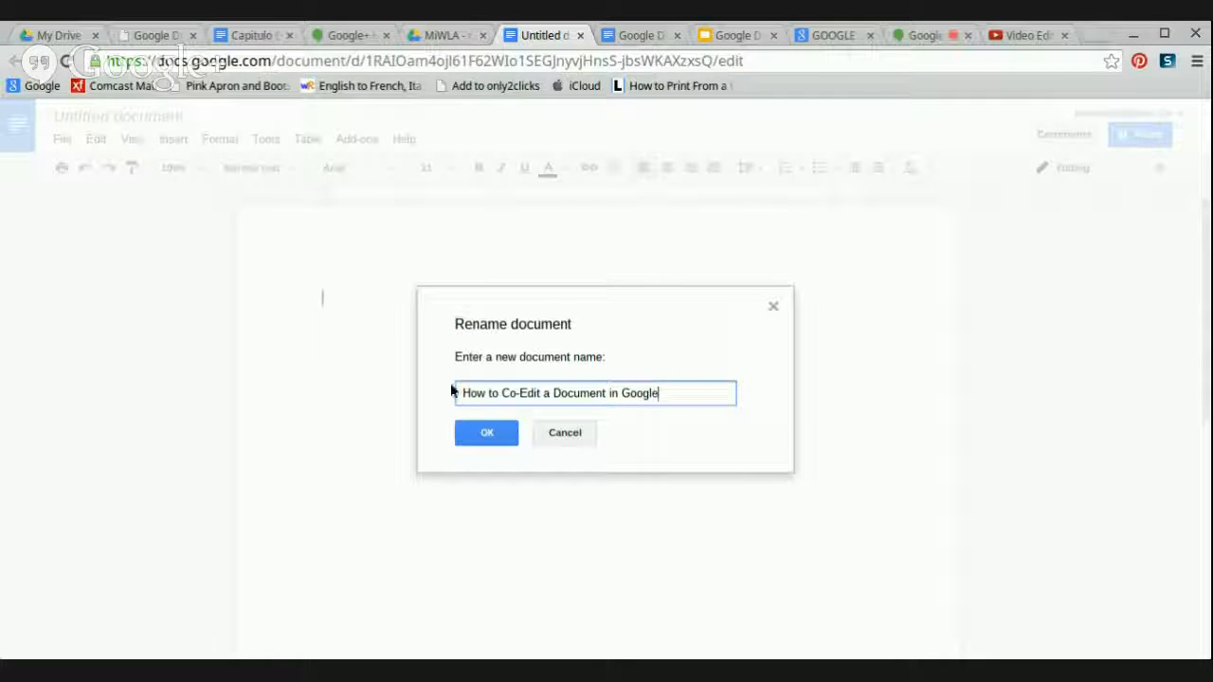
{"action": "left_click", "coordinate": [488, 434]}
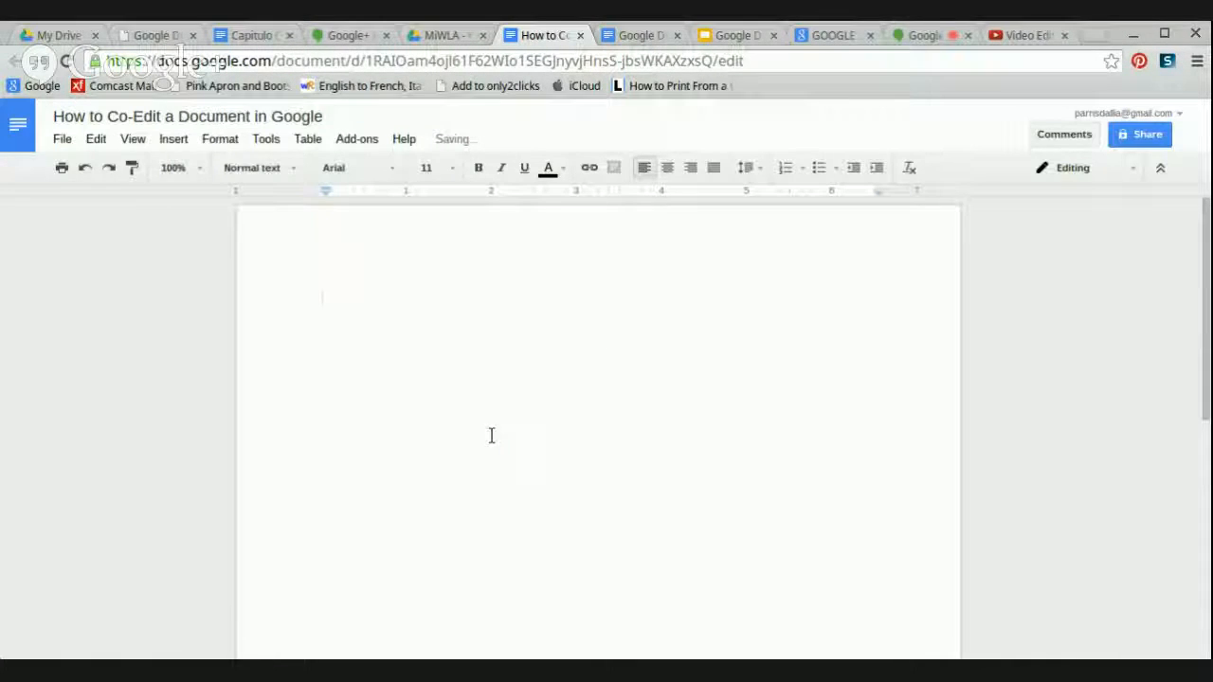
- In sharing settings, enter the collaborator's e-mail address, correcting its domain
{"action": "left_click", "coordinate": [1137, 138]}
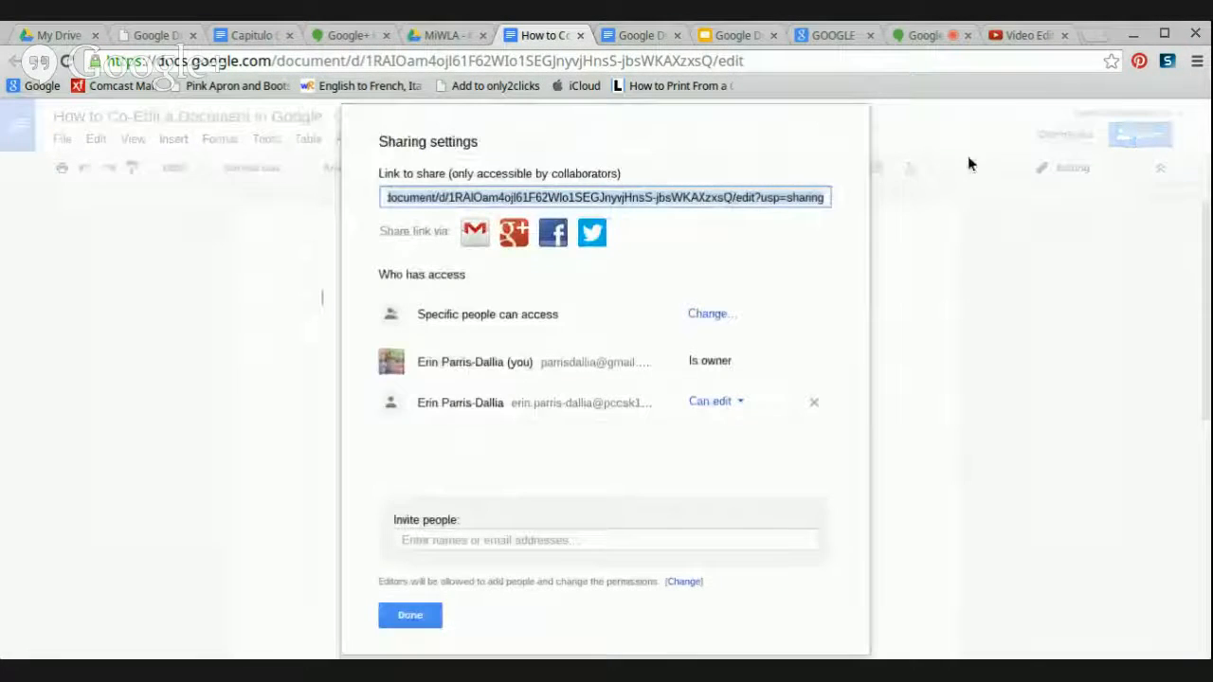
{"action": "left_click", "coordinate": [429, 539]}
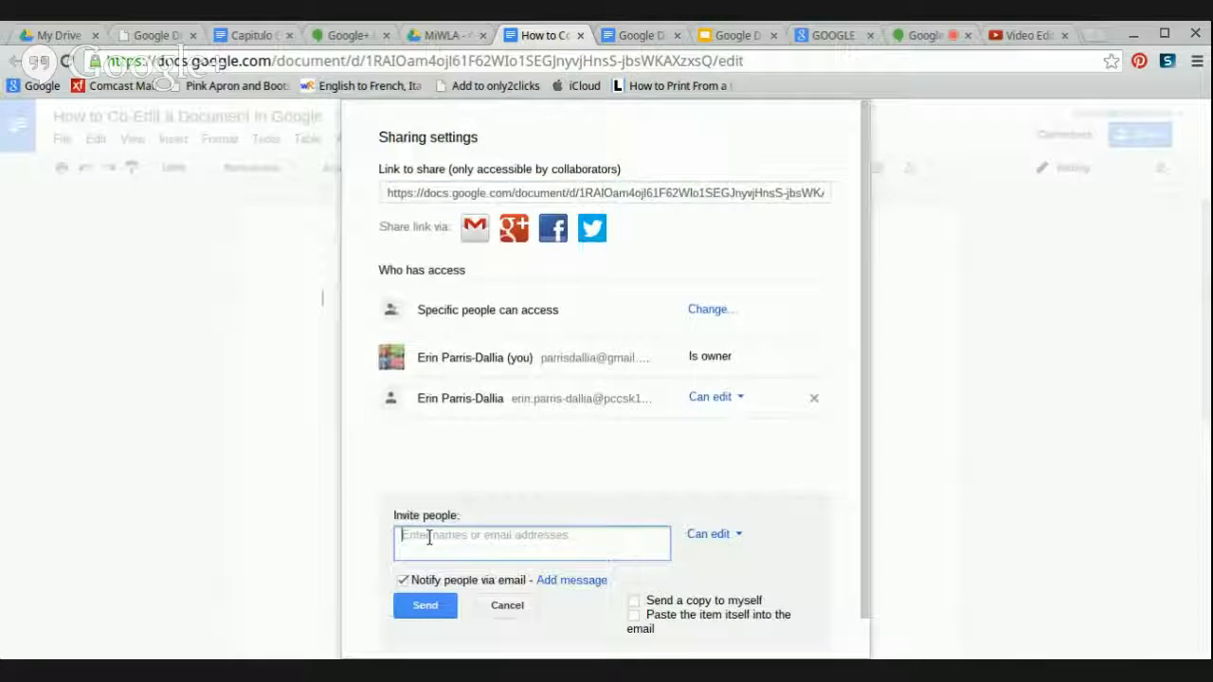
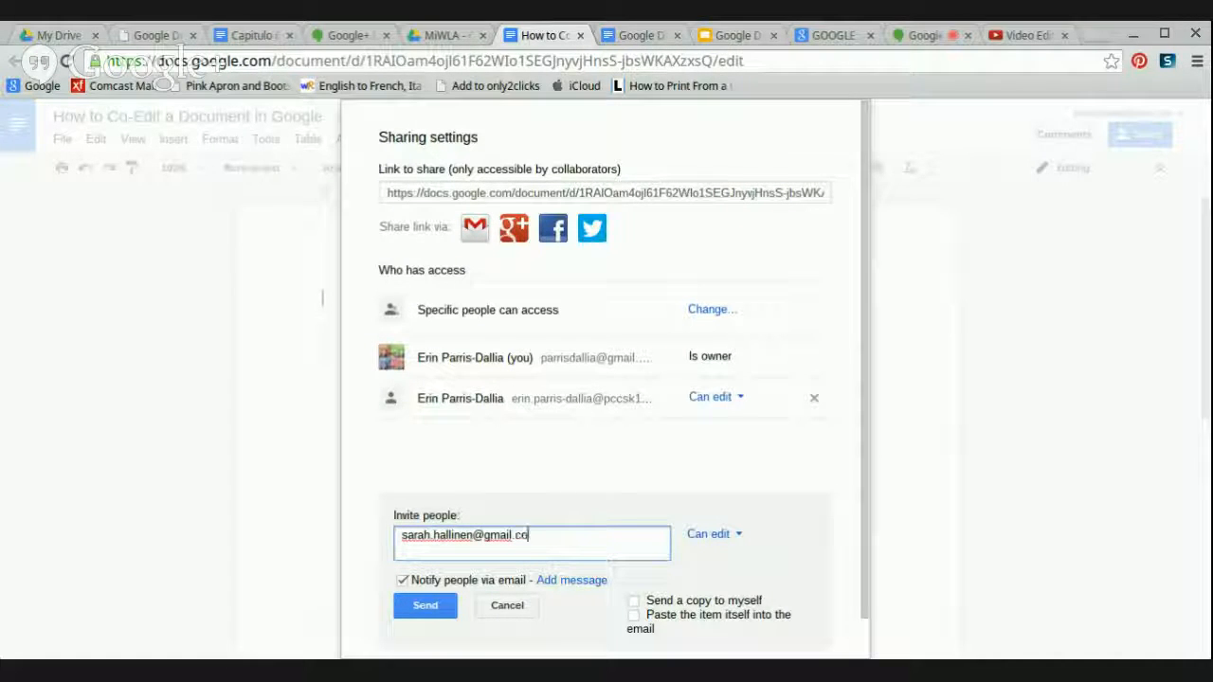
{"action": "left_click_drag", "start_coordinate": [541, 536], "coordinate": [487, 536]}
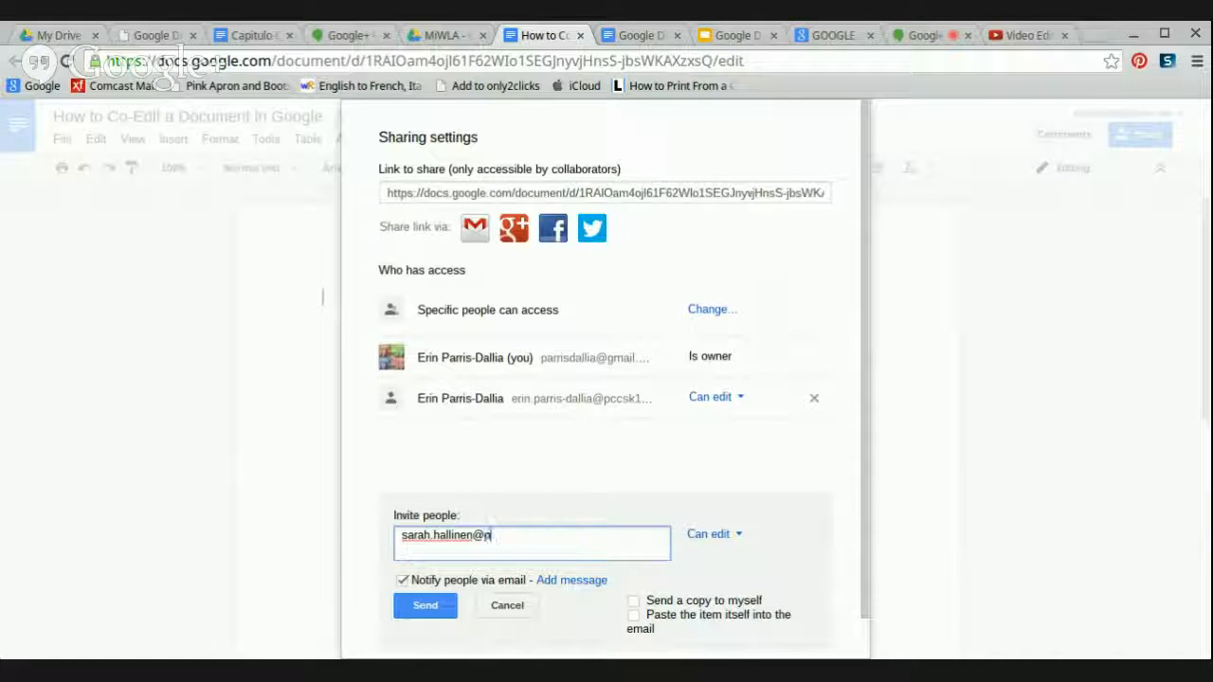
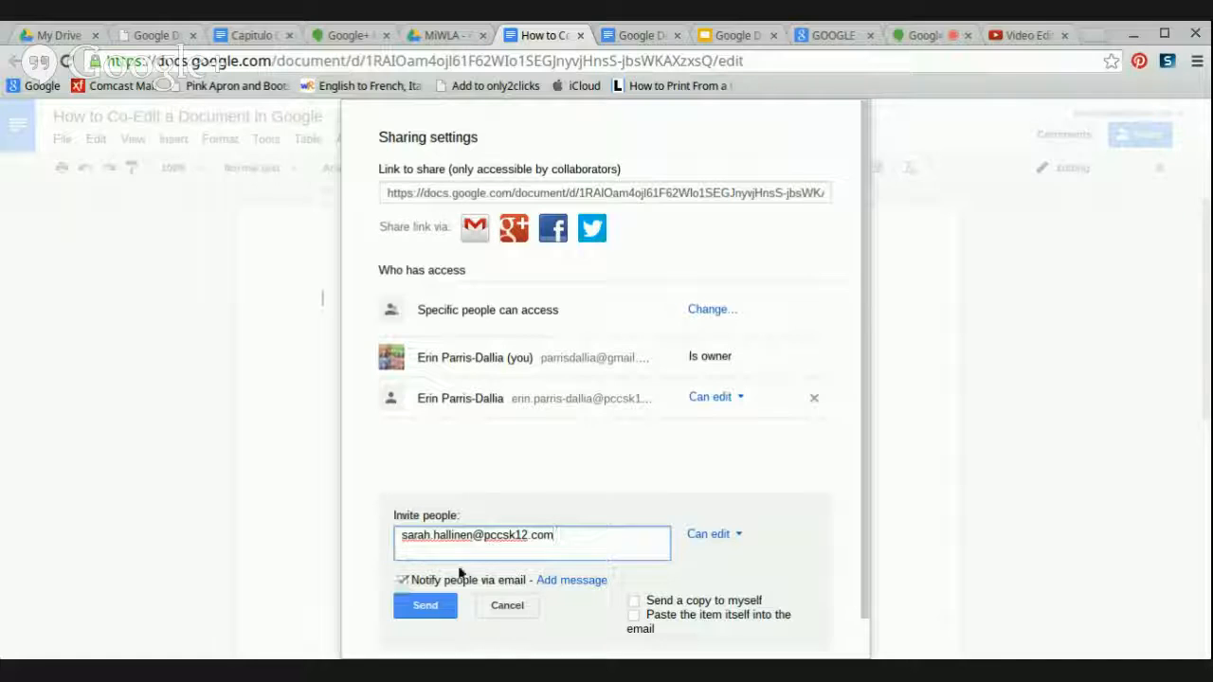
- Share with Can edit access, without sending an e-mail notification, and save
{"action": "left_click", "coordinate": [402, 581]}
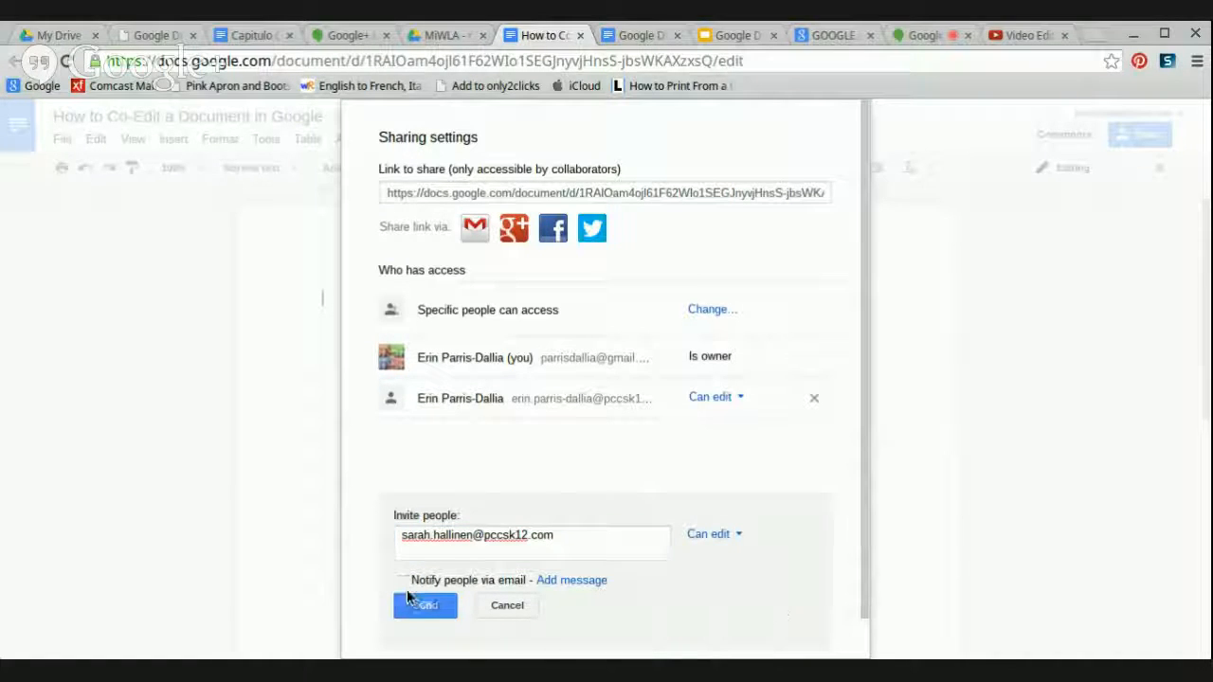
{"action": "left_click", "coordinate": [417, 605]}
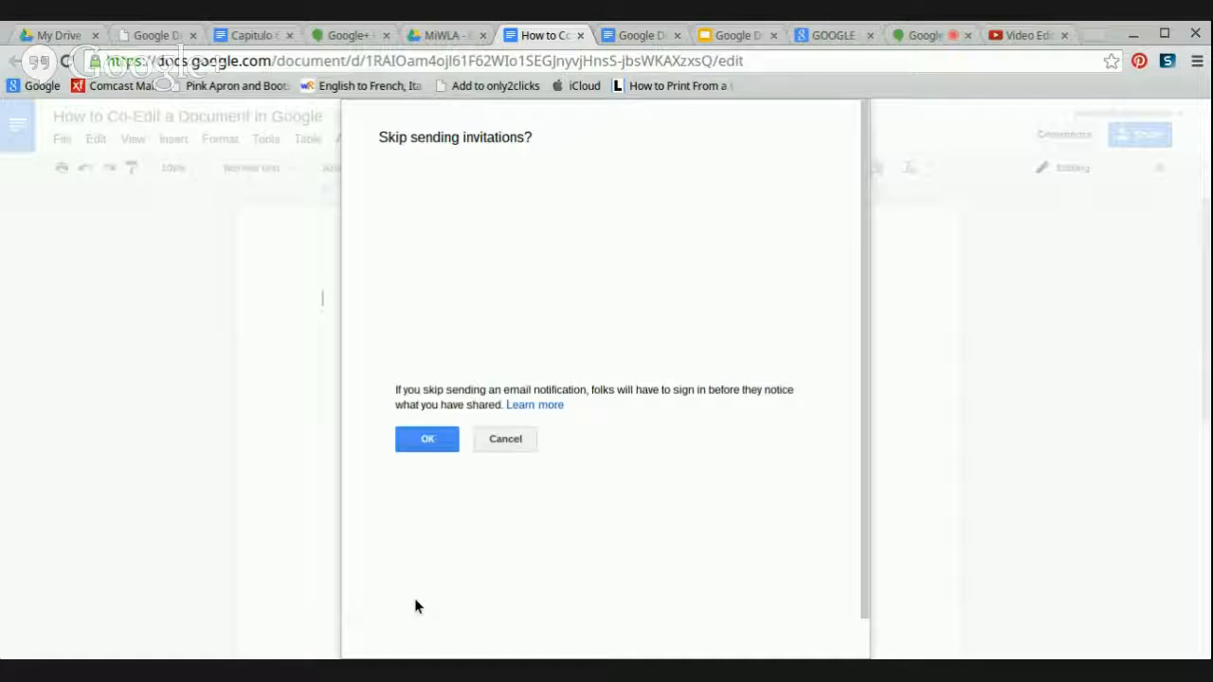
{"action": "left_click", "coordinate": [410, 220]}
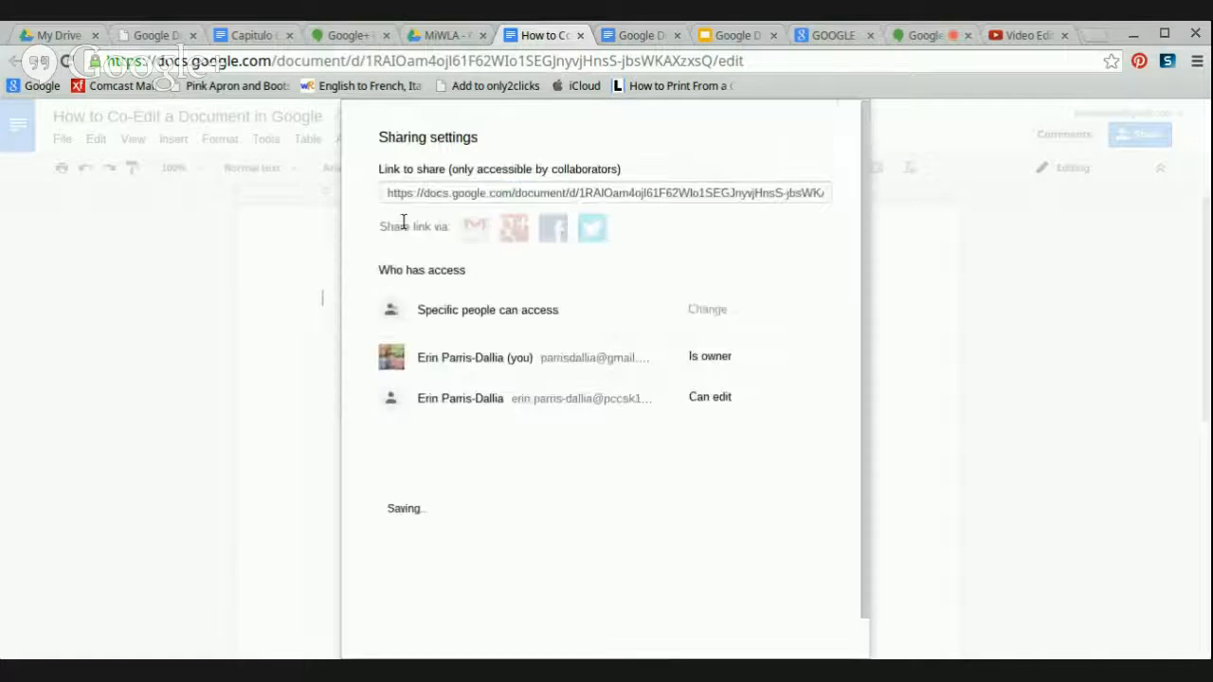
- Close sharing settings, check Shared with Me in Drive, then return to the co-edited document
{"action": "left_click", "coordinate": [415, 609]}
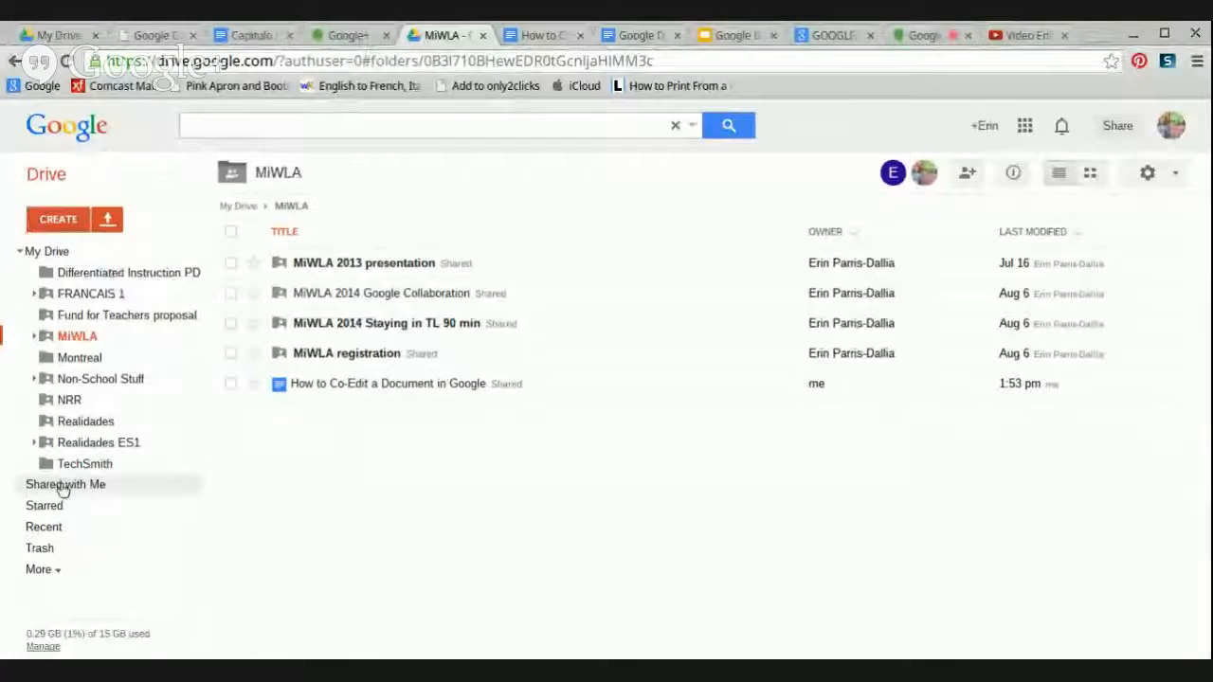
{"action": "left_click", "coordinate": [63, 484]}
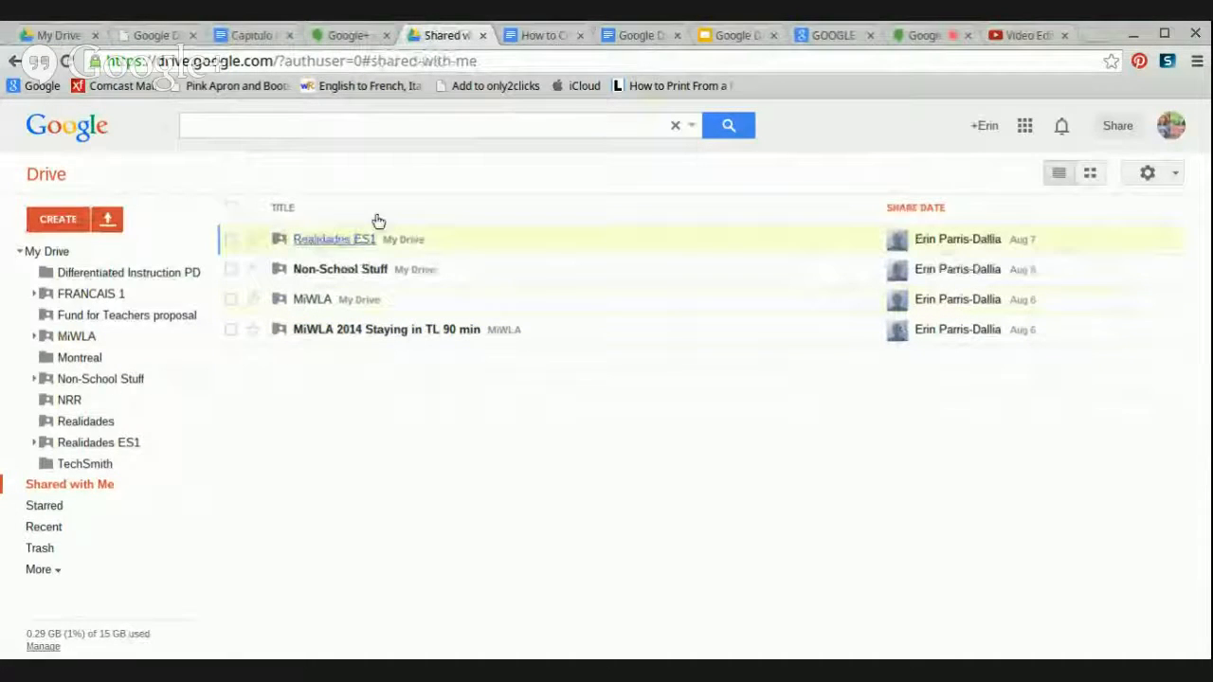
{"action": "left_click", "coordinate": [536, 35]}
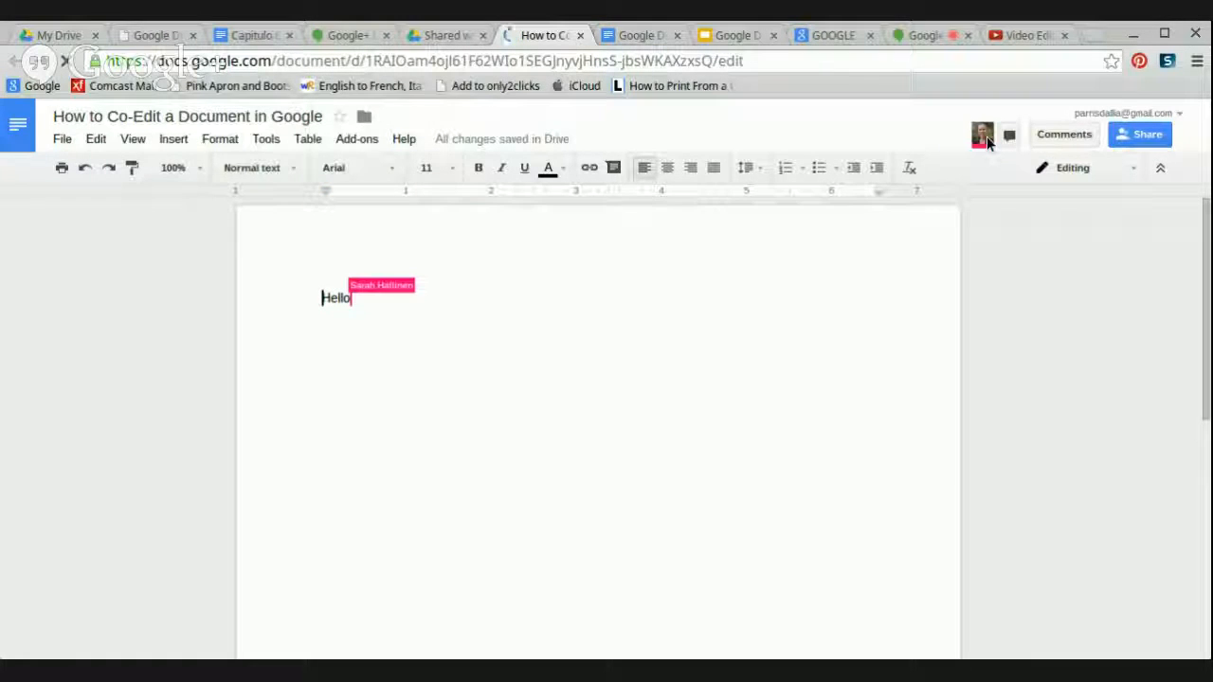
- Add a blank line above the collaborator's 'Hello!' greeting
{"action": "mouse_move", "coordinate": [983, 136]}
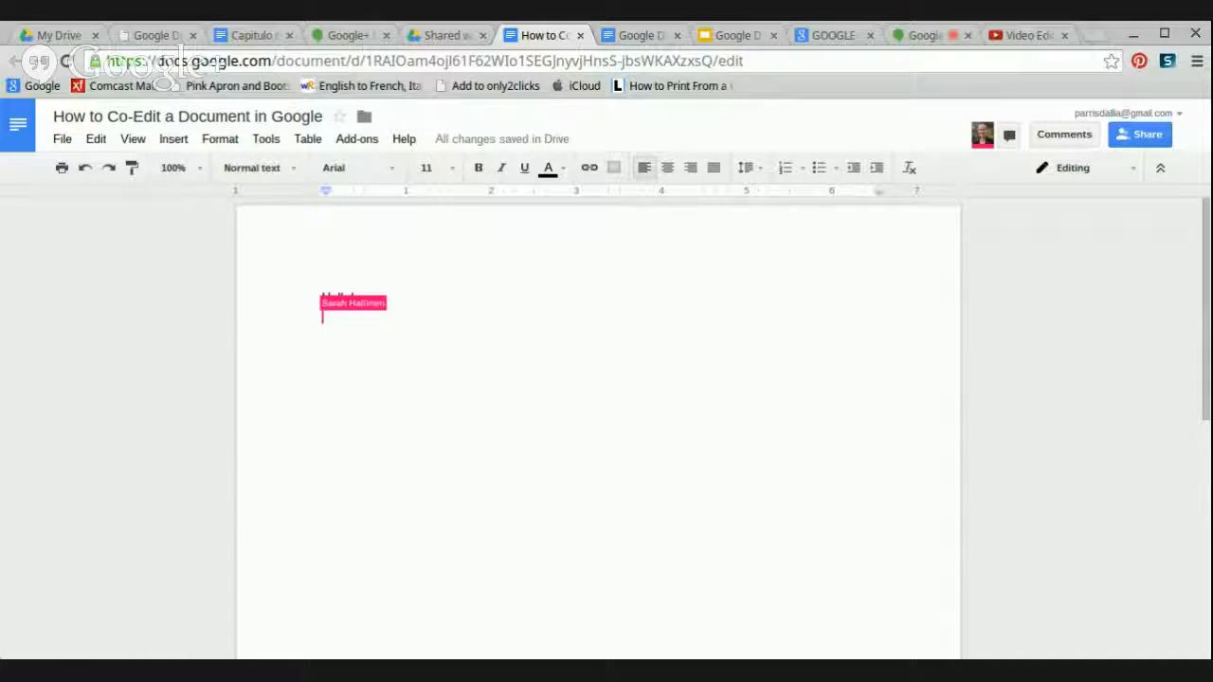
{"action": "left_click", "coordinate": [323, 299]}
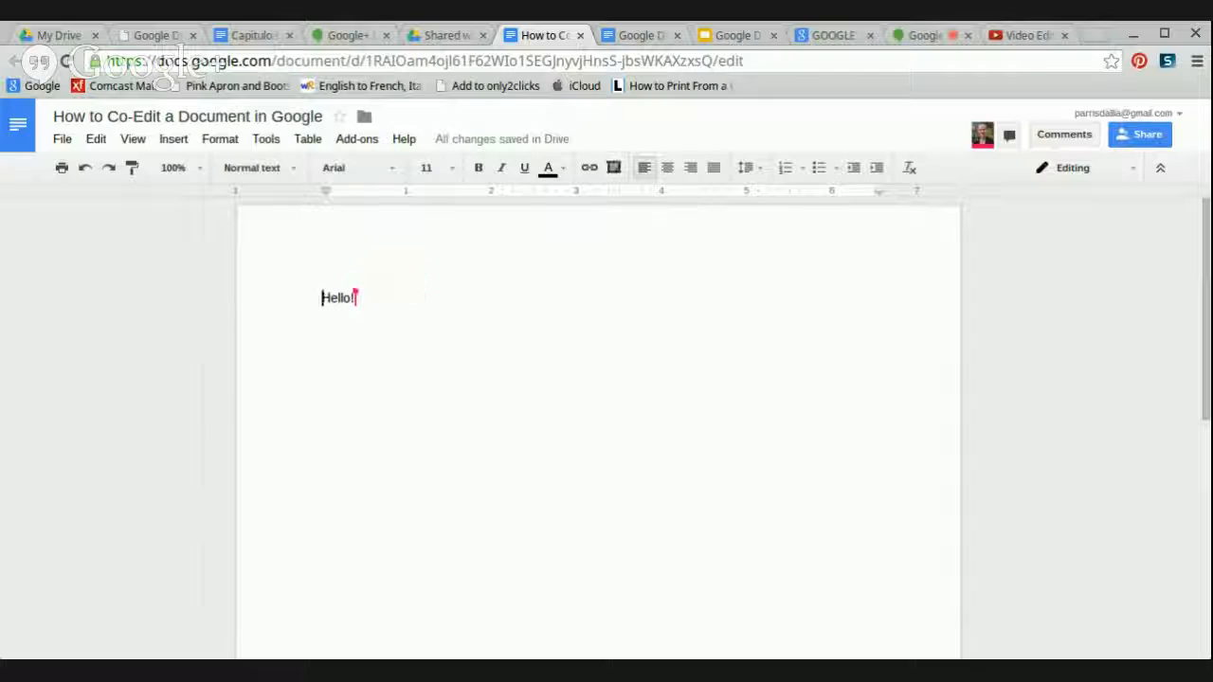
{"action": "key", "text": "Return"}
{"action": "key", "text": "Return"}
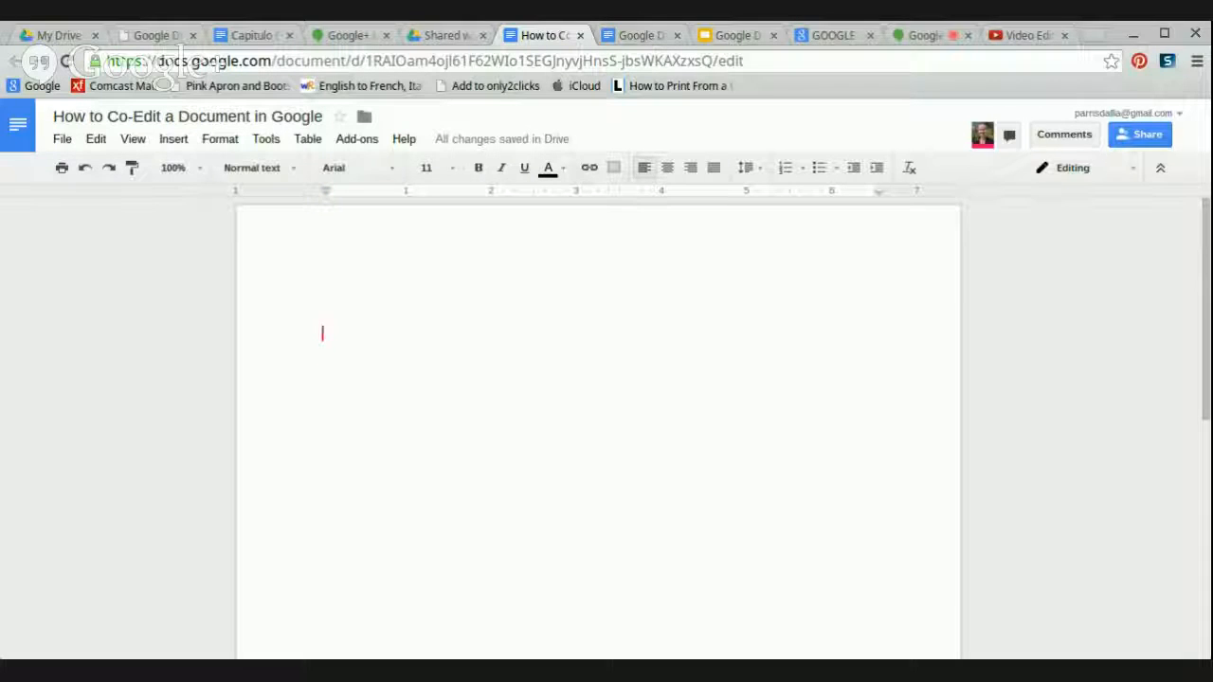
- Type the SECTION ONE heading on its own line and start a table from the Table menu
{"action": "type", "text": "SEc"}
{"action": "key", "text": "BackSpace"}
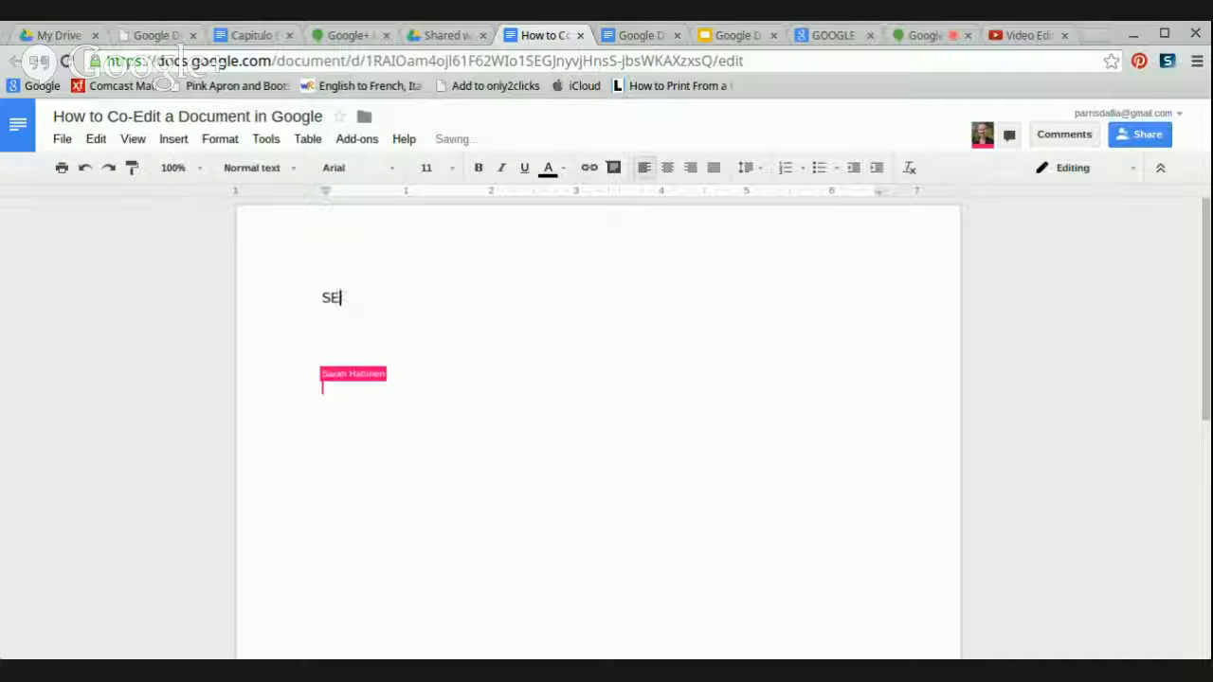
{"action": "type", "text": "CTION ONE"}
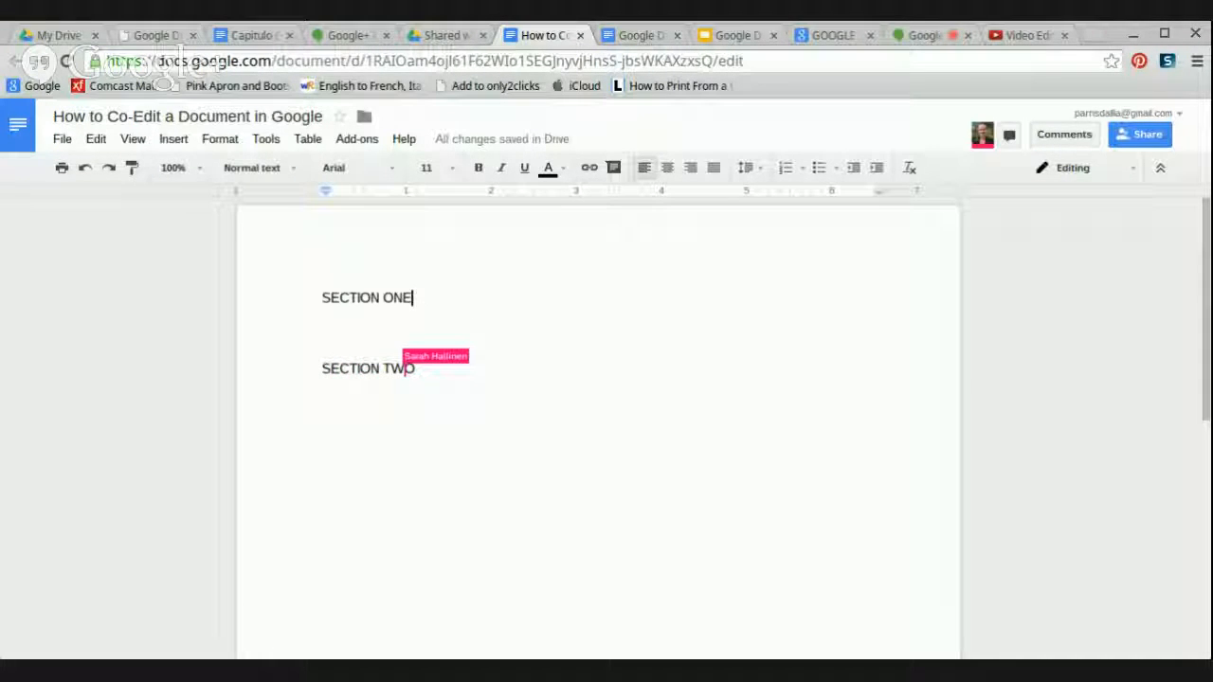
{"action": "key", "text": "Return"}
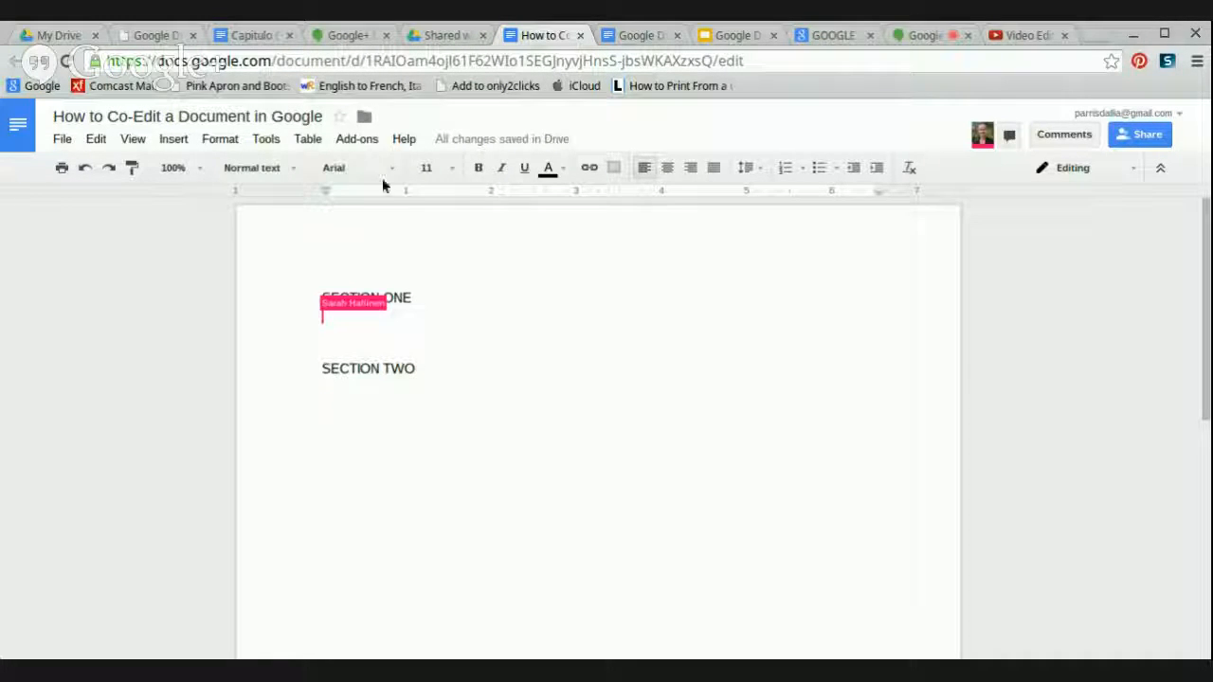
{"action": "left_click", "coordinate": [309, 140]}
{"action": "mouse_move", "coordinate": [322, 178]}
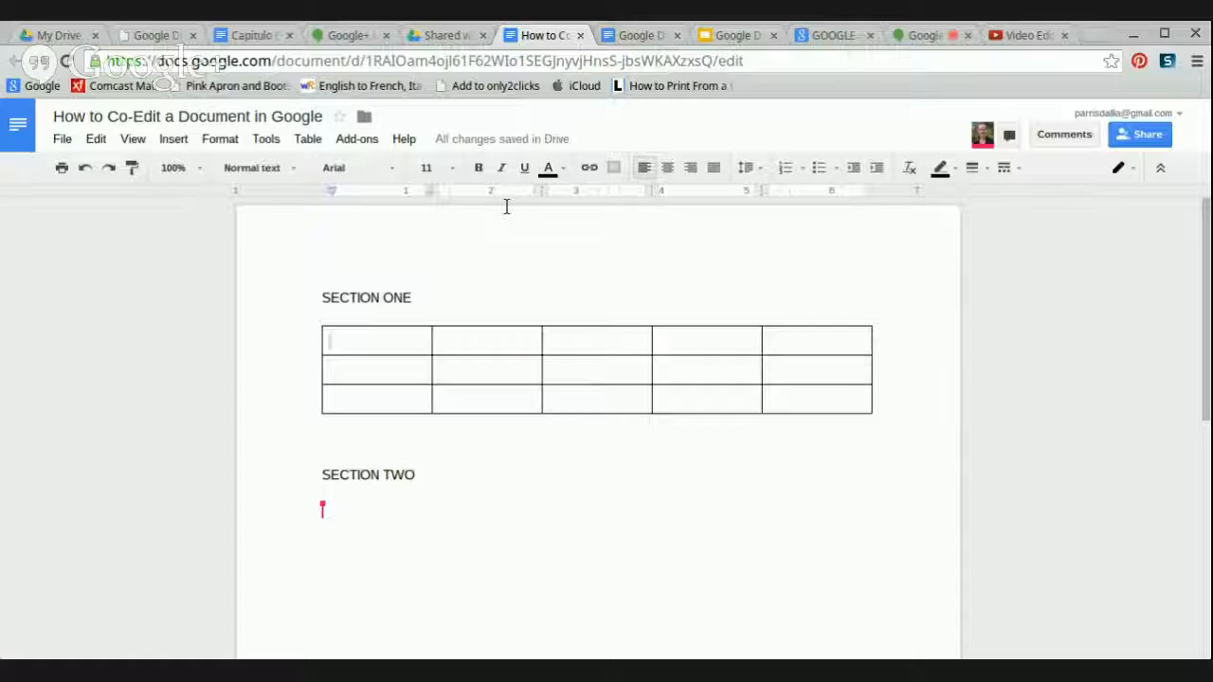
{"action": "left_click", "coordinate": [667, 372]}
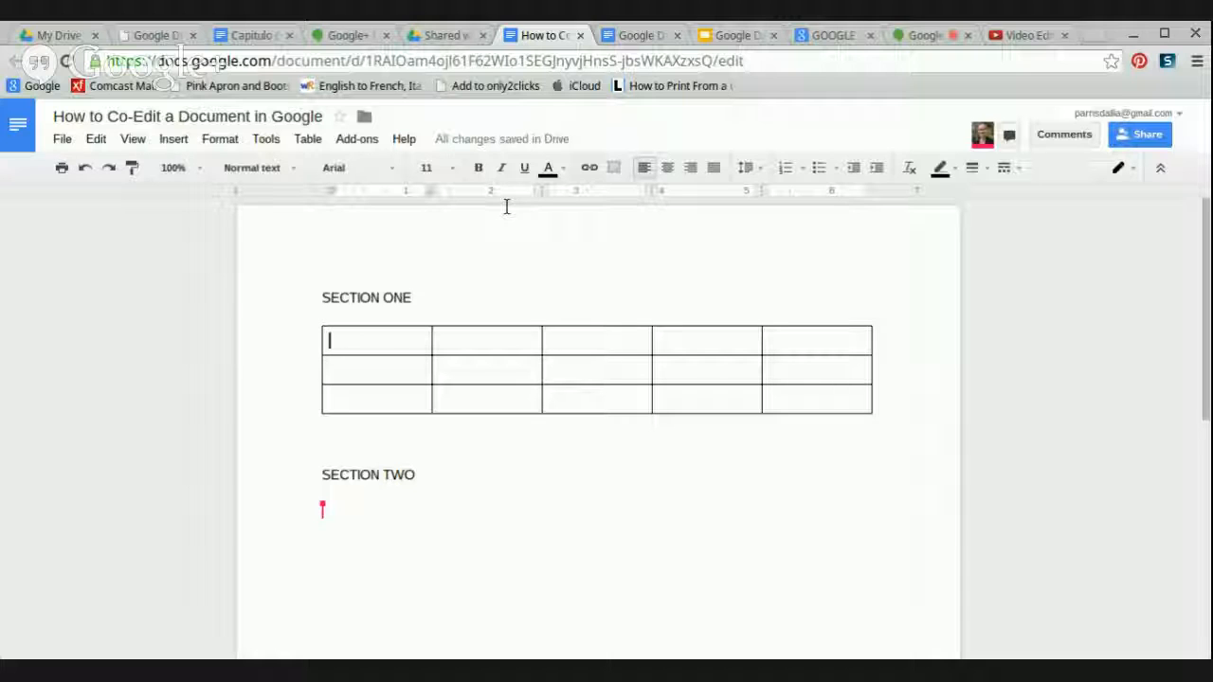
{"action": "left_click", "coordinate": [351, 40]}
- Switch to the Google Drive Cheat Sheet and place the caret above OPENING GOOGLE DRIVE
{"action": "left_click", "coordinate": [628, 31]}
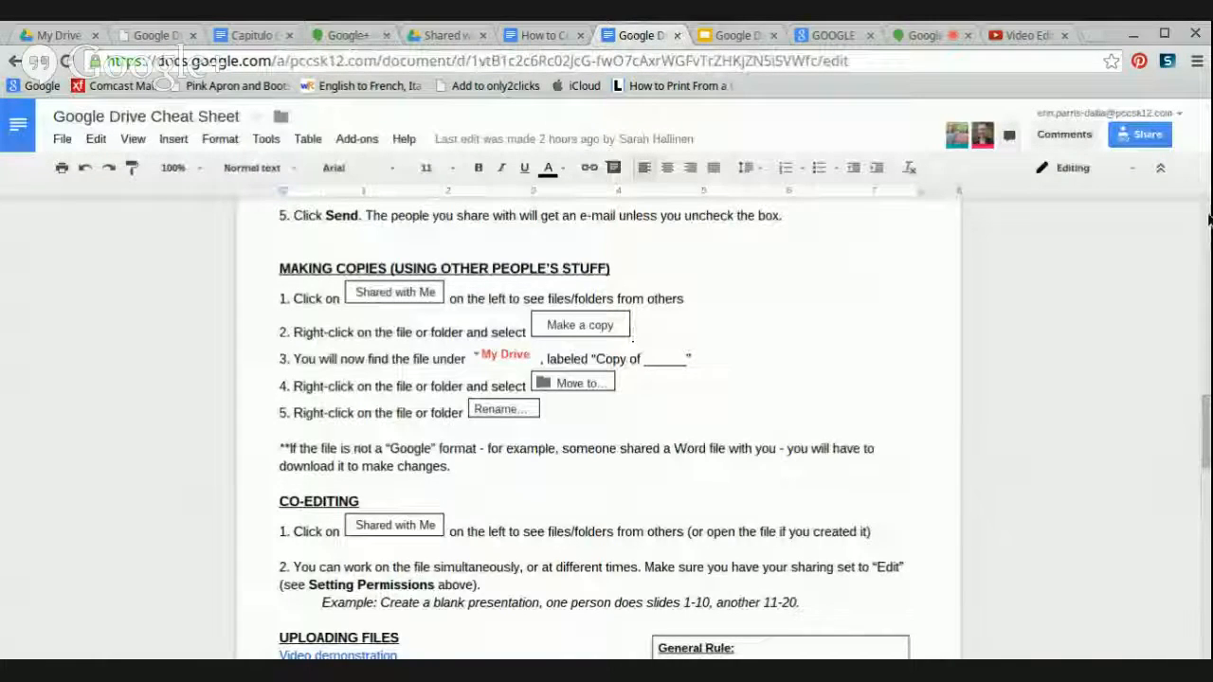
{"action": "left_click", "coordinate": [1209, 220]}
{"action": "left_click", "coordinate": [1208, 220]}
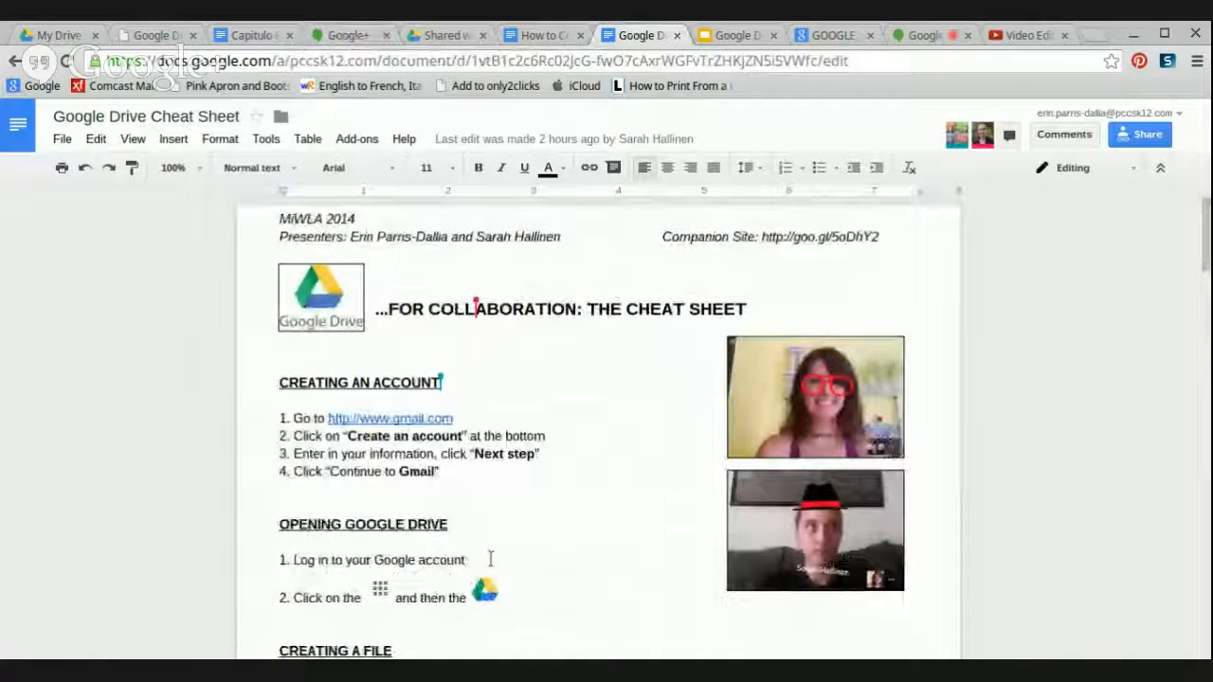
{"action": "left_click", "coordinate": [449, 523]}
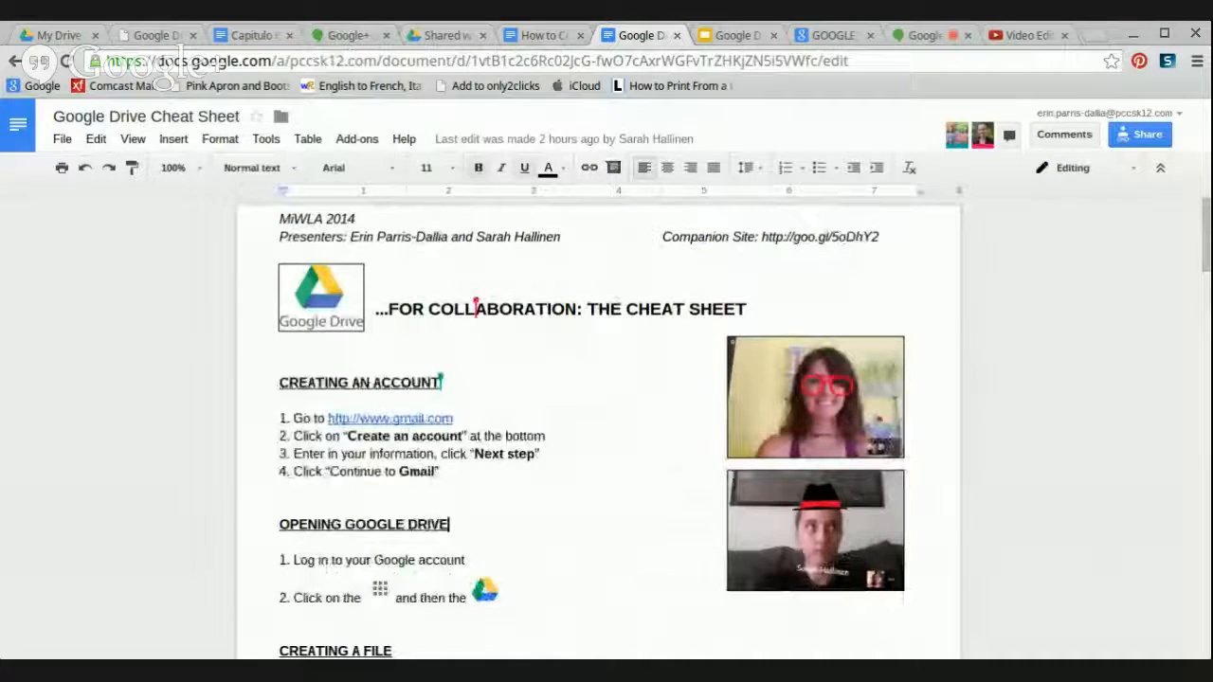
{"action": "left_click", "coordinate": [280, 508]}
- Move down through the sections to the Can edit, Can comment and Can view descriptions
{"action": "key", "text": "Up"}
{"action": "key", "text": "Up"}
{"action": "key", "text": "Up"}
{"action": "key", "text": "Up"}
{"action": "key", "text": "Up"}
{"action": "key", "text": "Up"}
{"action": "key", "text": "Up"}
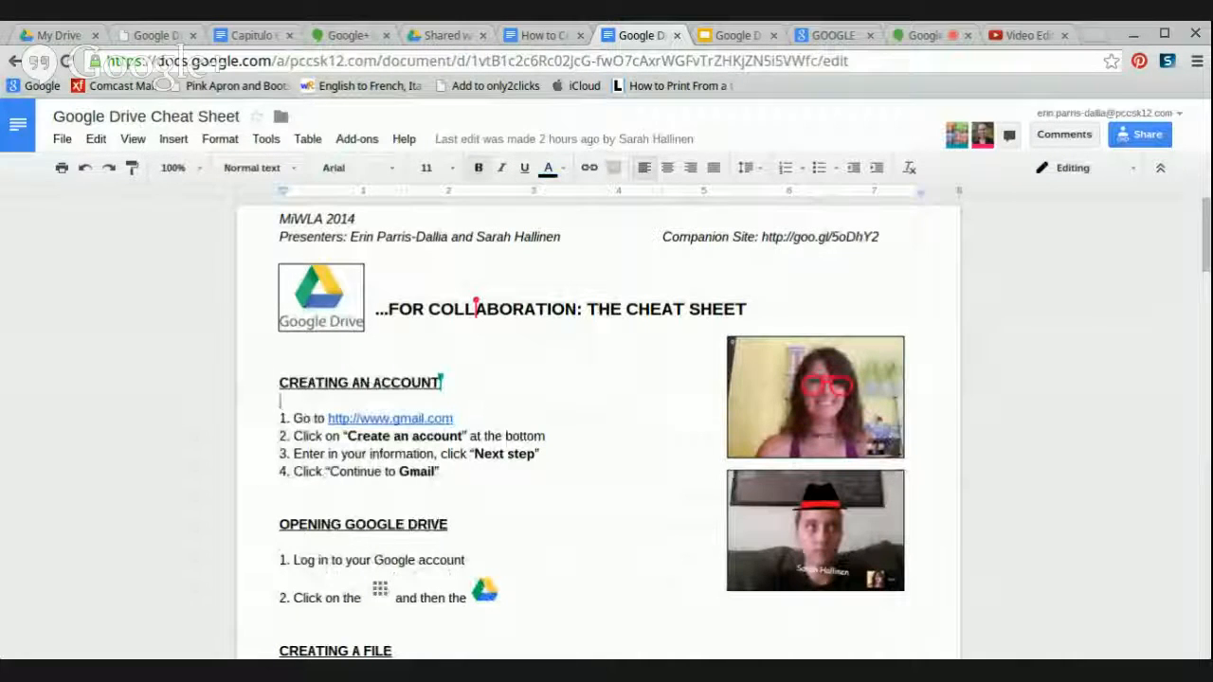
{"action": "key", "text": "Down"}
{"action": "key", "text": "Down"}
{"action": "key", "text": "Down"}
{"action": "key", "text": "Down"}
{"action": "key", "text": "Down"}
{"action": "key", "text": "Down"}
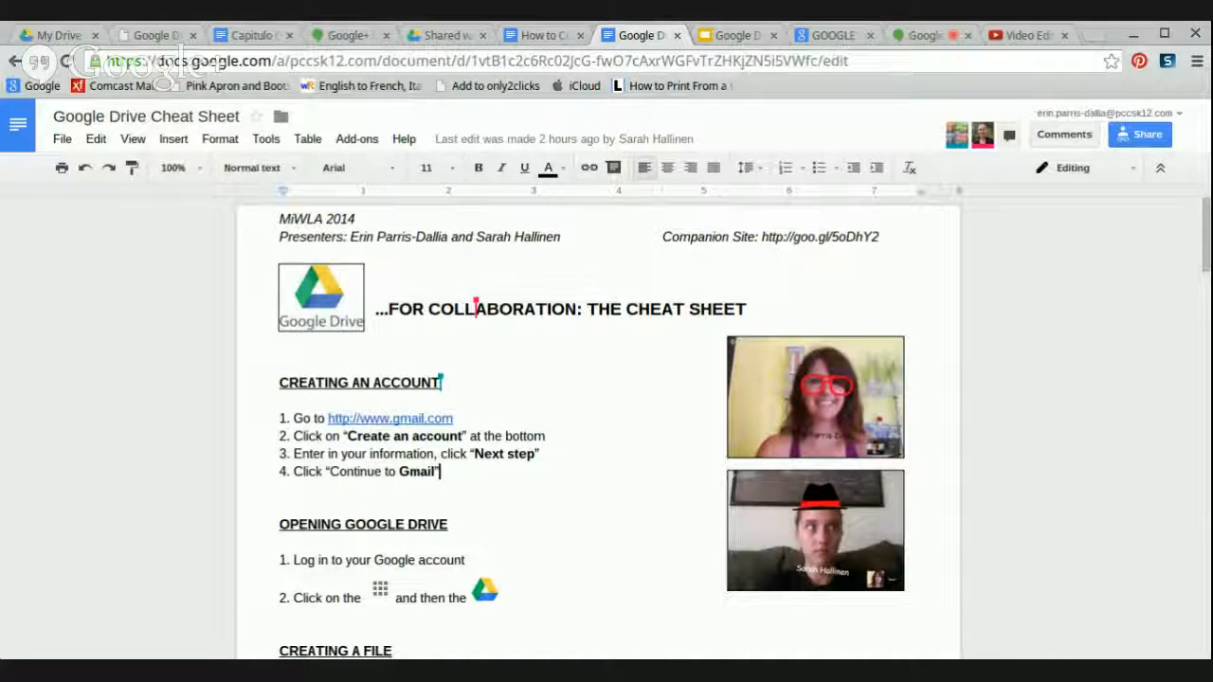
{"action": "key", "text": "Down"}
{"action": "key", "text": "Down"}
{"action": "key", "text": "Down"}
{"action": "key", "text": "Down"}
{"action": "key", "text": "Down"}
{"action": "key", "text": "Down"}
{"action": "key", "text": "Down"}
{"action": "key", "text": "Down"}
{"action": "key", "text": "Down"}
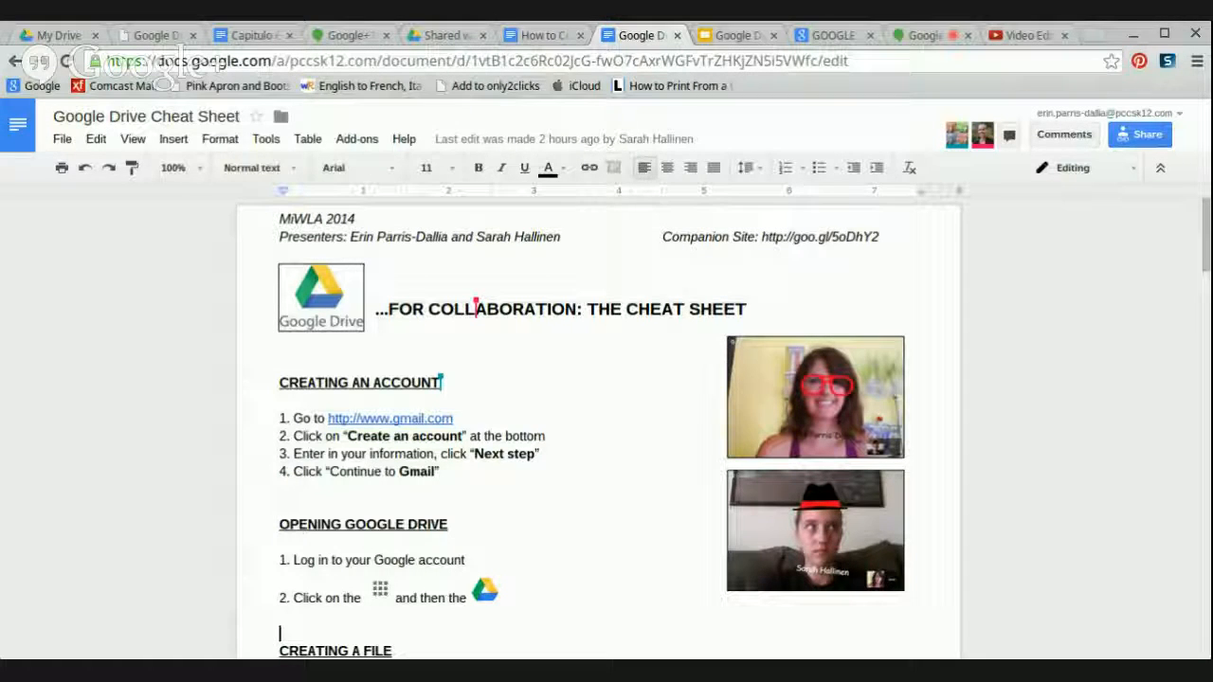
{"action": "key", "text": "Down"}
{"action": "key", "text": "Down"}
{"action": "key", "text": "Down"}
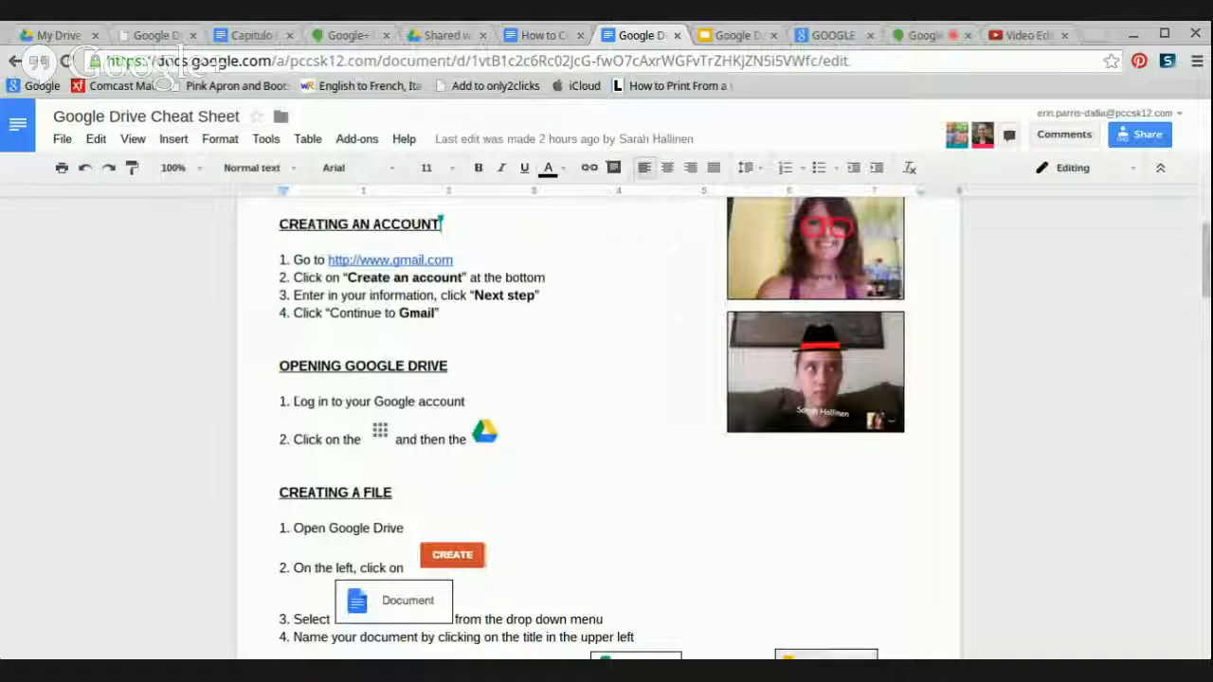
{"action": "key", "text": "Down"}
{"action": "key", "text": "Down"}
{"action": "key", "text": "Down"}
{"action": "key", "text": "Down"}
{"action": "key", "text": "Down"}
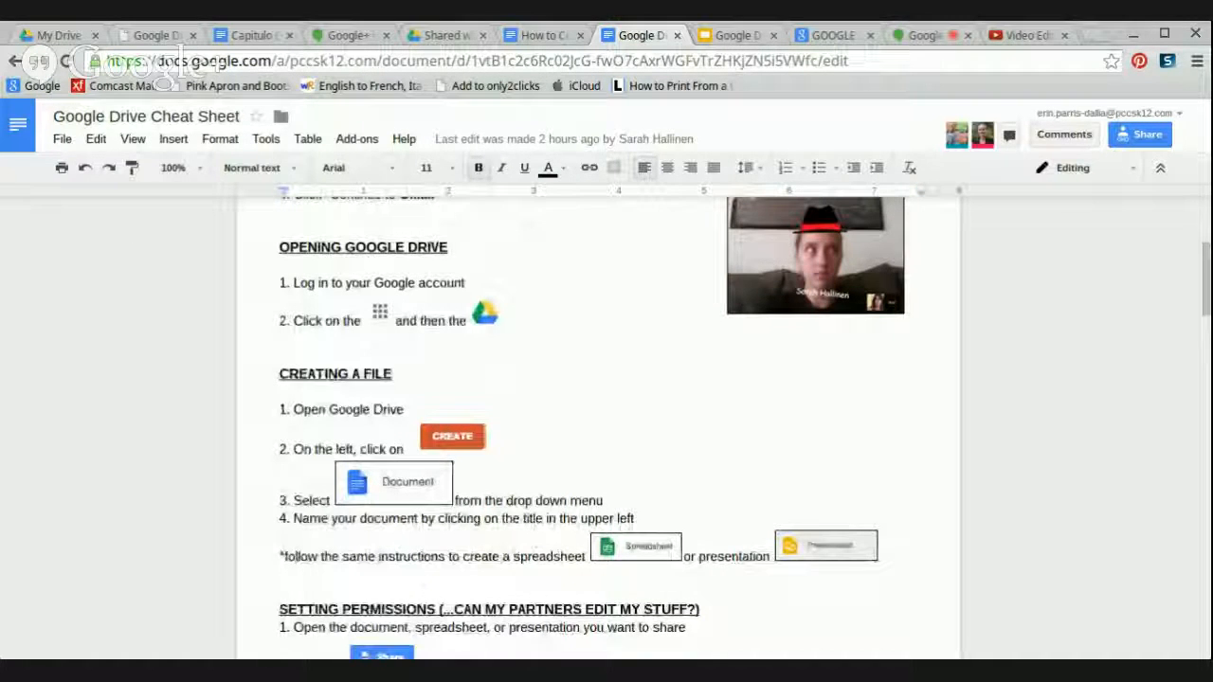
{"action": "key", "text": "Down"}
{"action": "key", "text": "Down"}
{"action": "key", "text": "Down"}
{"action": "key", "text": "Down"}
{"action": "key", "text": "Down"}
{"action": "key", "text": "Down"}
{"action": "key", "text": "Down"}
{"action": "key", "text": "Down"}
{"action": "key", "text": "Down"}
{"action": "key", "text": "Down"}
{"action": "key", "text": "Down"}
{"action": "key", "text": "Down"}
{"action": "key", "text": "Down"}
{"action": "key", "text": "Down"}
{"action": "key", "text": "Down"}
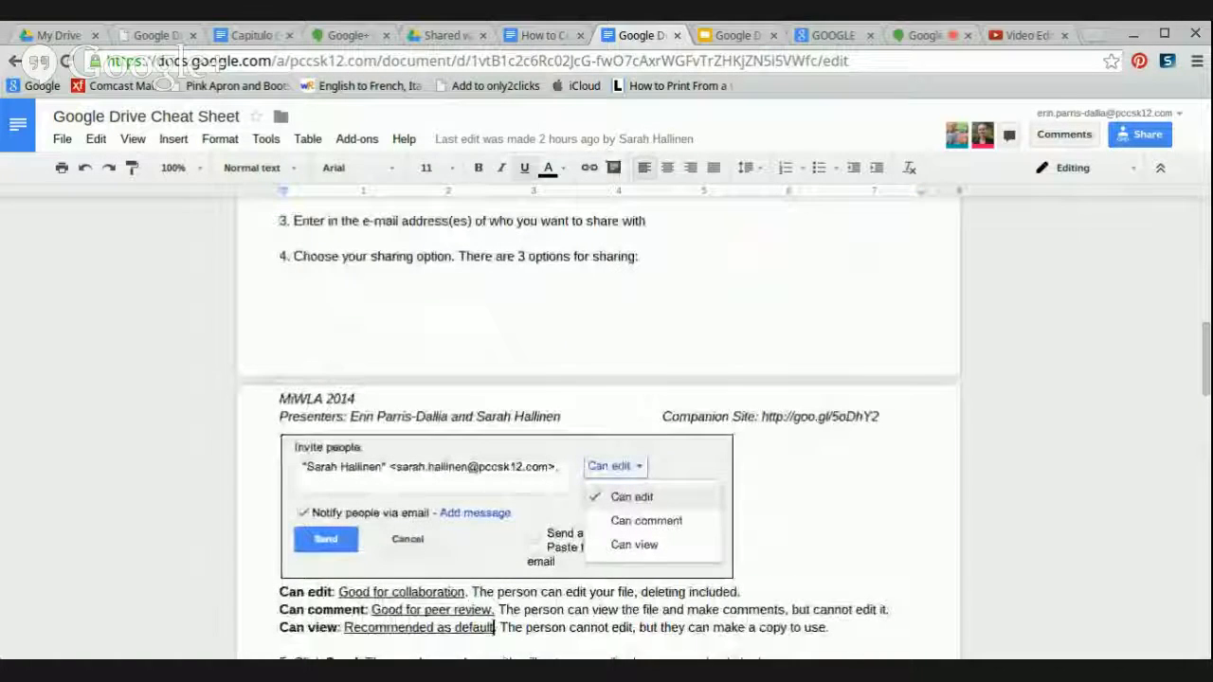
{"action": "key", "text": "Down"}
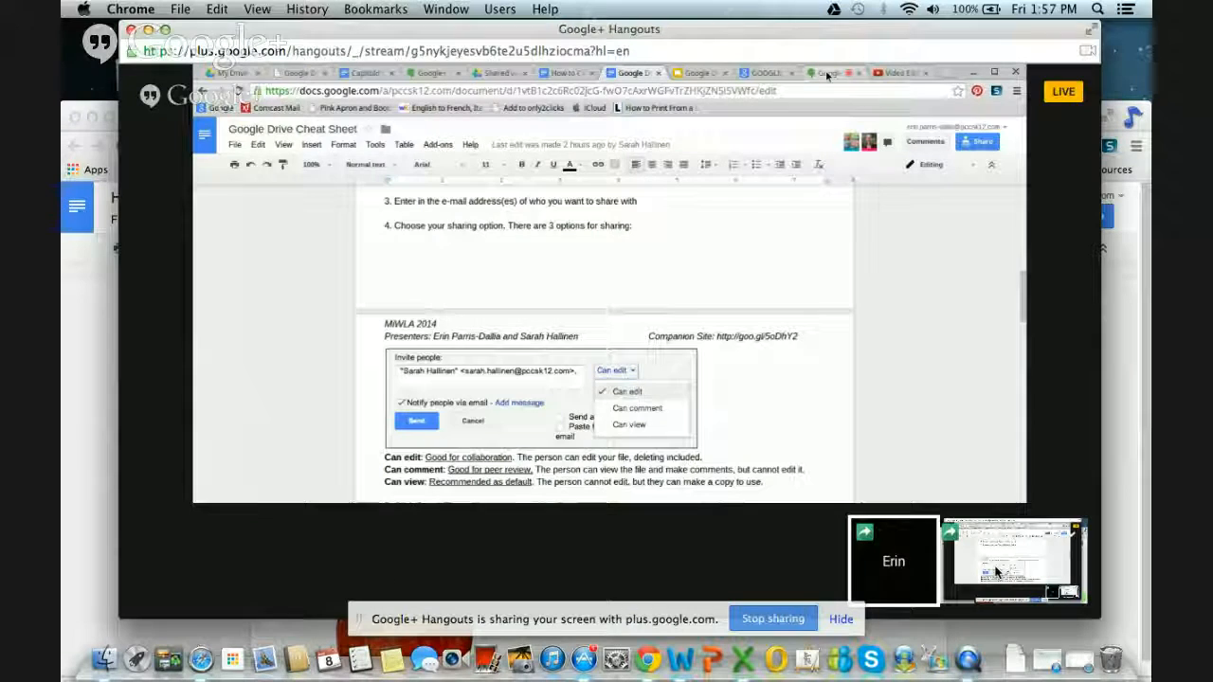
- Stop the Google+ Hangouts screenshare
{"action": "left_click", "coordinate": [828, 73]}
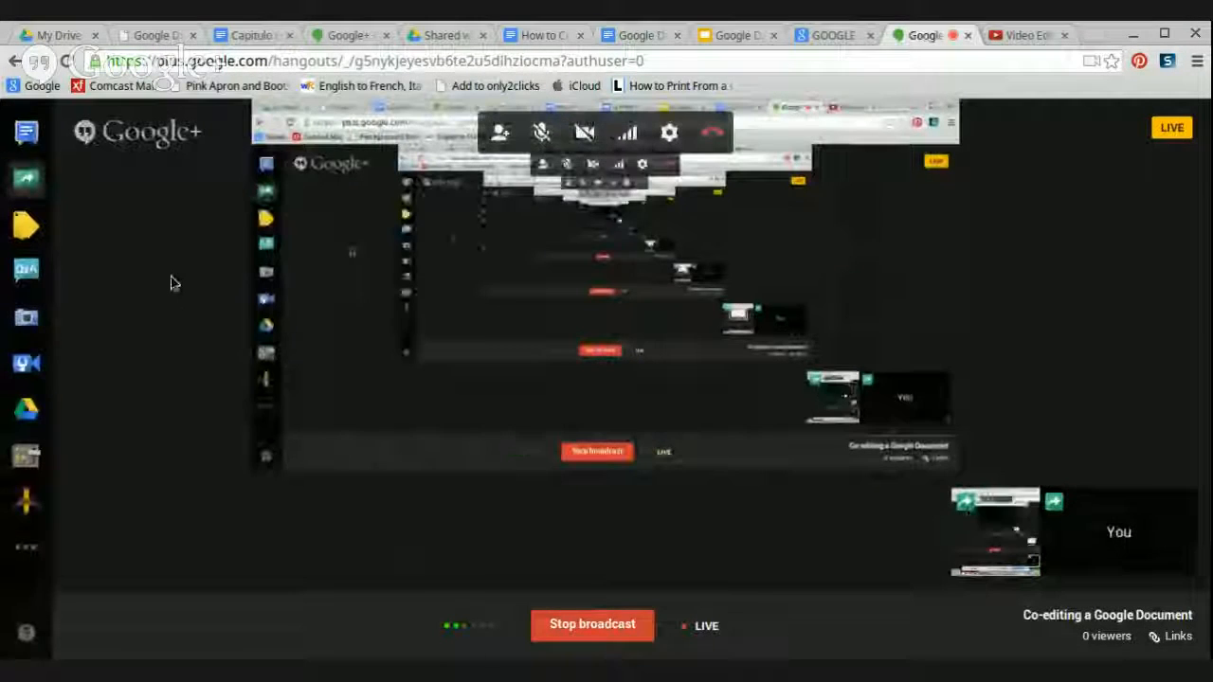
{"action": "left_click", "coordinate": [19, 180]}
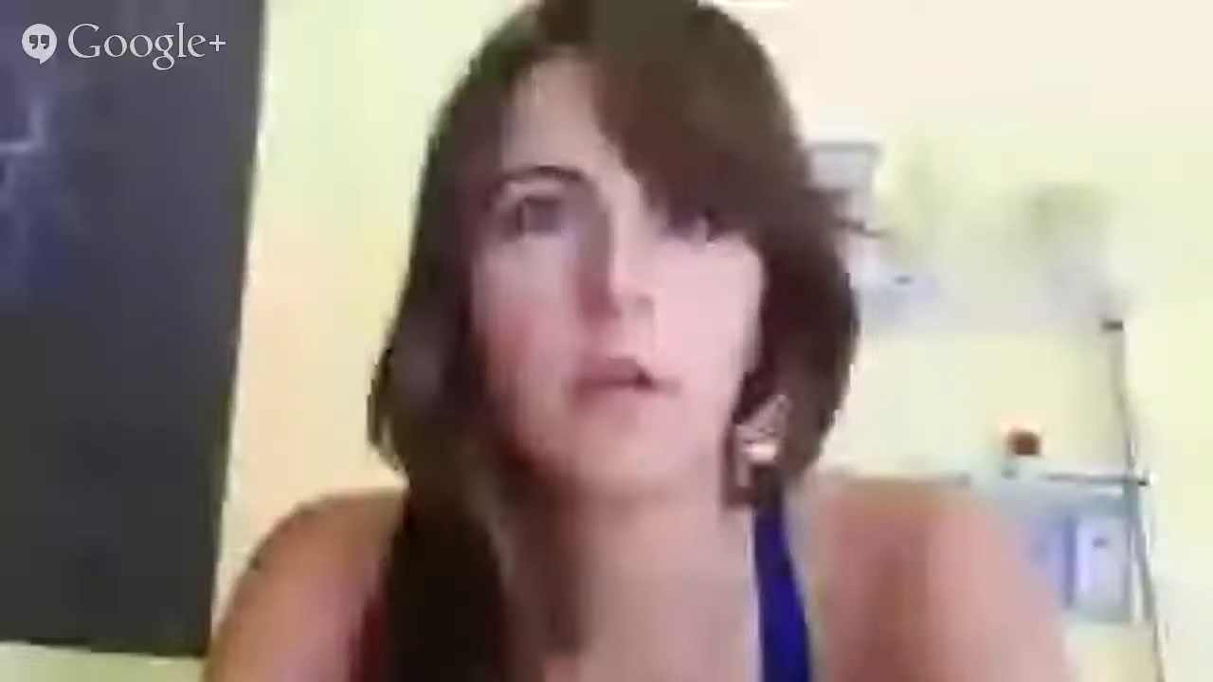